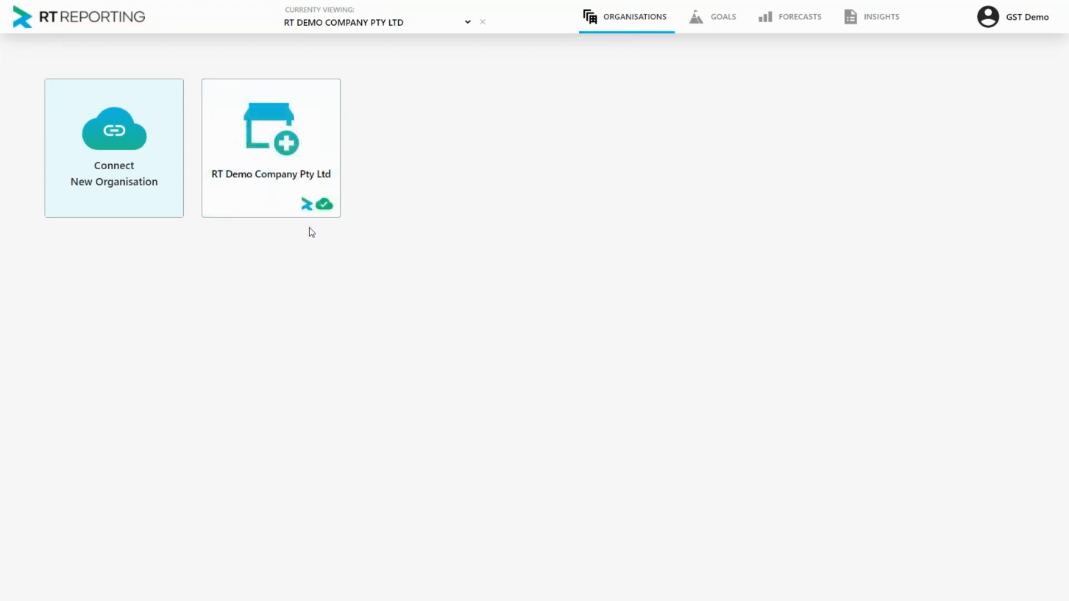
Open the RT Demo Company Pty Ltd settings and check the organisation's G.S.T. frequency in its details.
{"action": "mouse_move", "coordinate": [310, 210]}
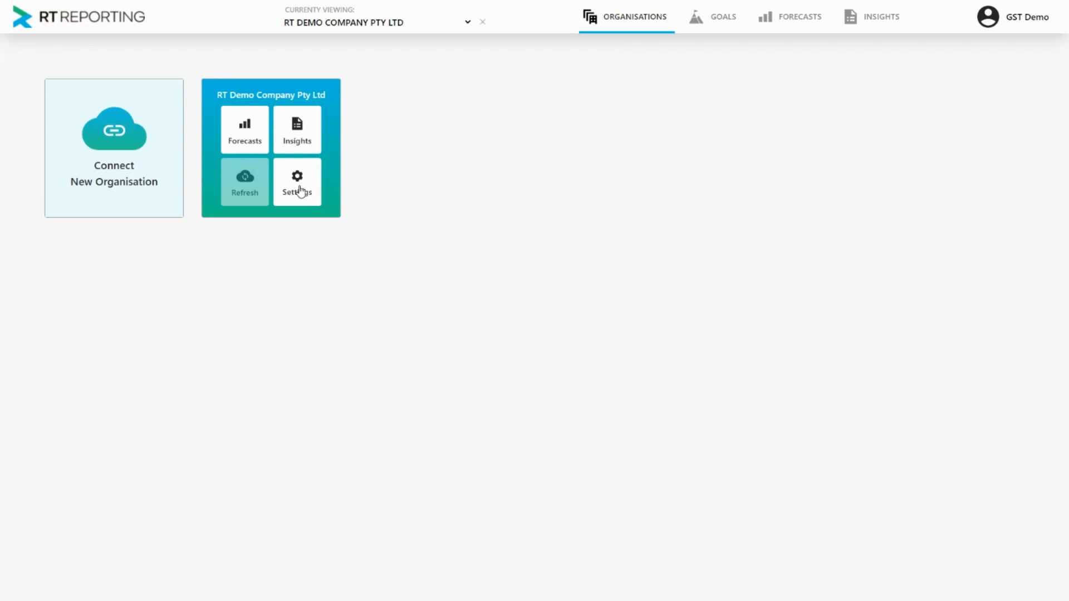
{"action": "left_click", "coordinate": [300, 192]}
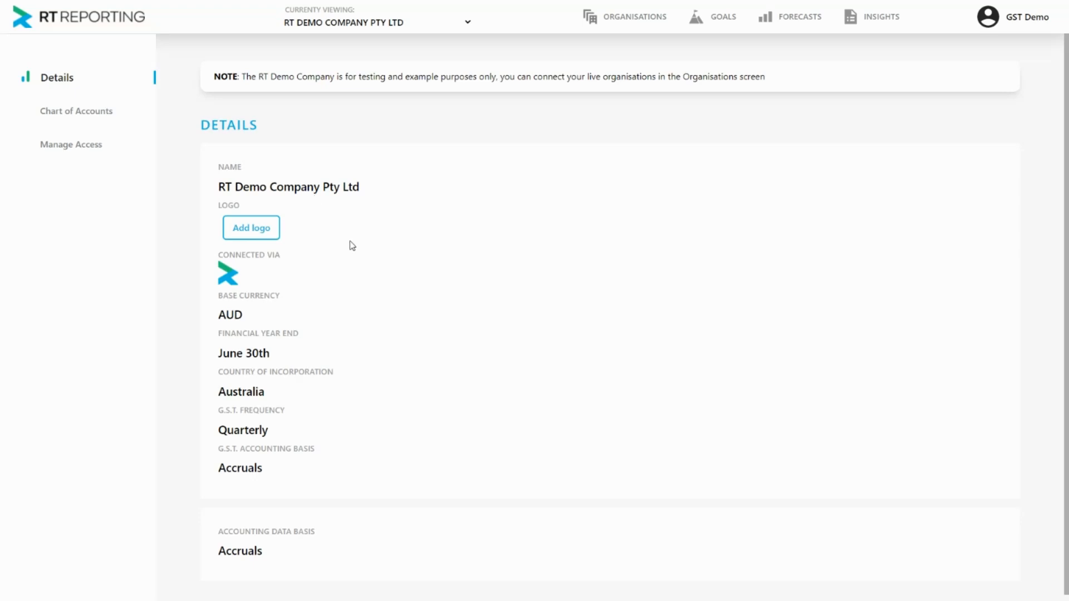
{"action": "scroll", "coordinate": [358, 270], "scroll_direction": "down", "scroll_amount": 1}
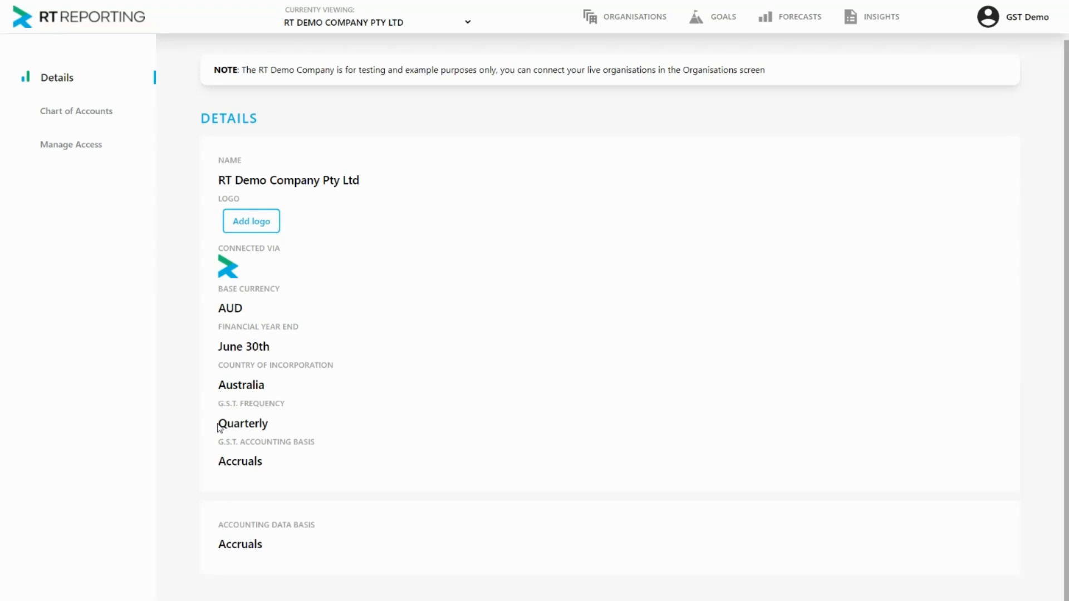
{"action": "left_click_drag", "start_coordinate": [219, 428], "coordinate": [277, 429]}
{"action": "right_click", "coordinate": [277, 430]}
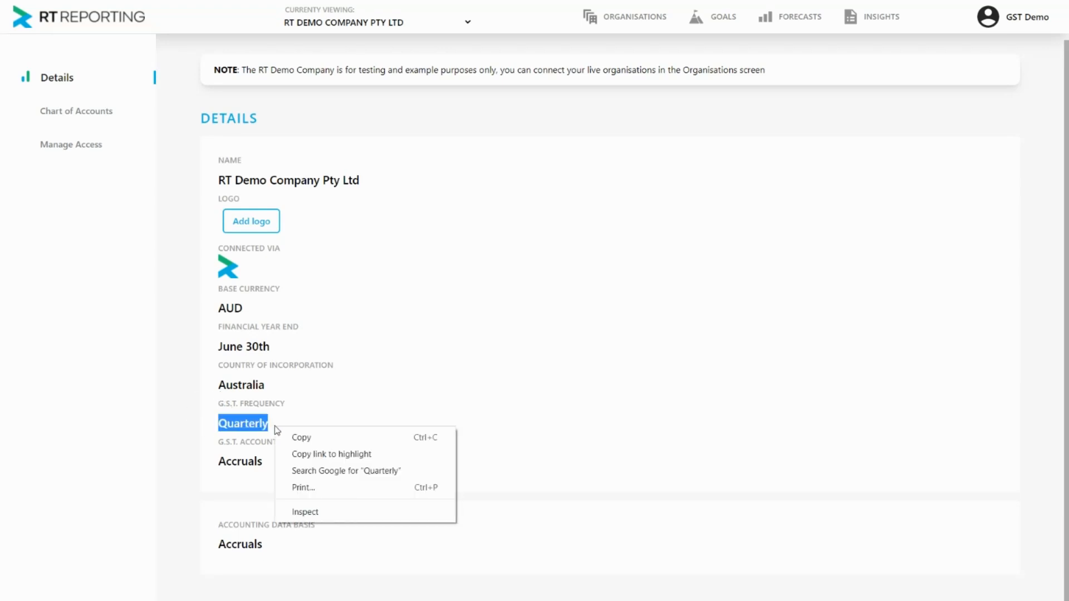
{"action": "left_click", "coordinate": [292, 430]}
{"action": "left_click", "coordinate": [293, 429]}
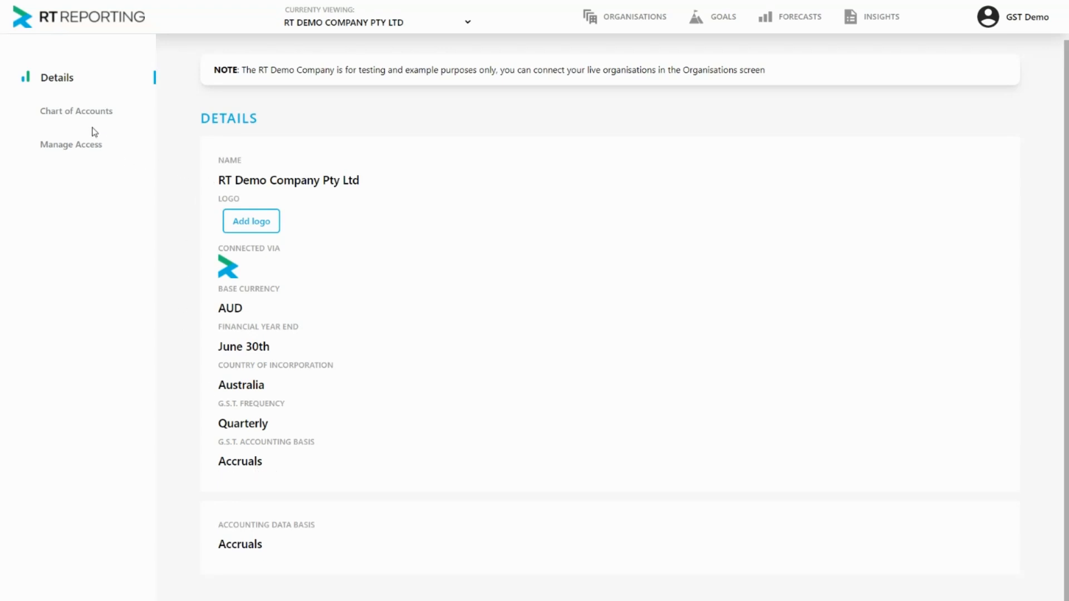
Check the G.S.T. tax type of the Interest Income account in the chart of accounts.
{"action": "left_click", "coordinate": [79, 114]}
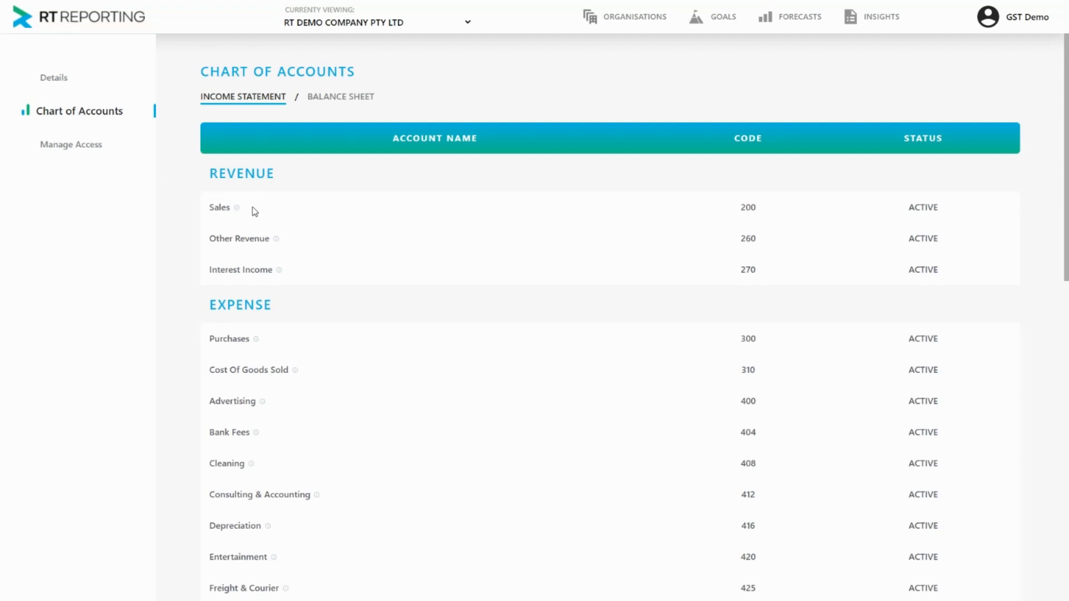
{"action": "left_click", "coordinate": [280, 271]}
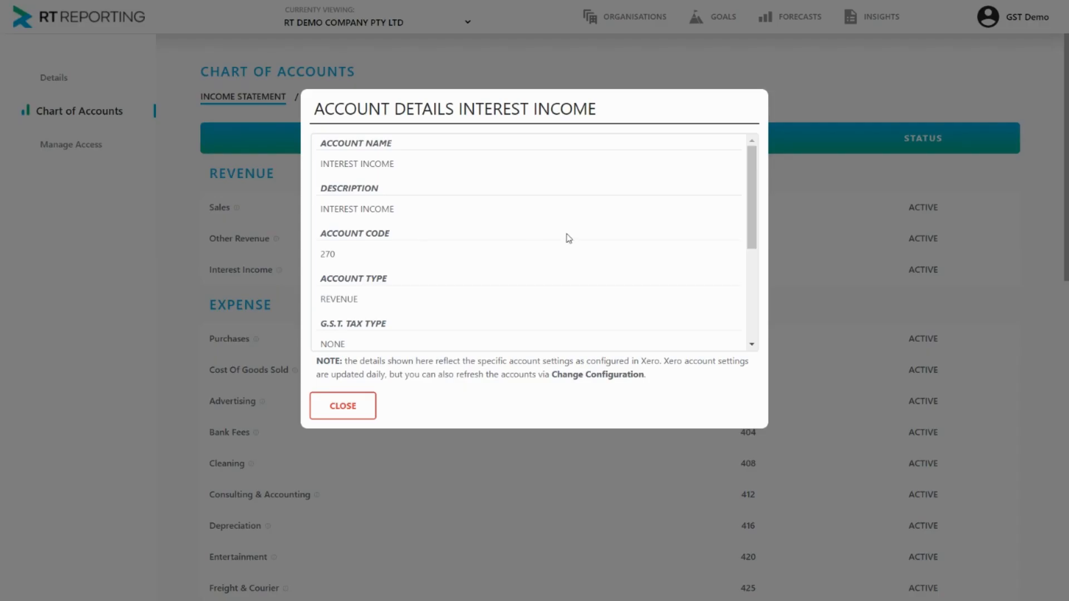
{"action": "scroll", "coordinate": [568, 238], "scroll_direction": "down", "scroll_amount": 3}
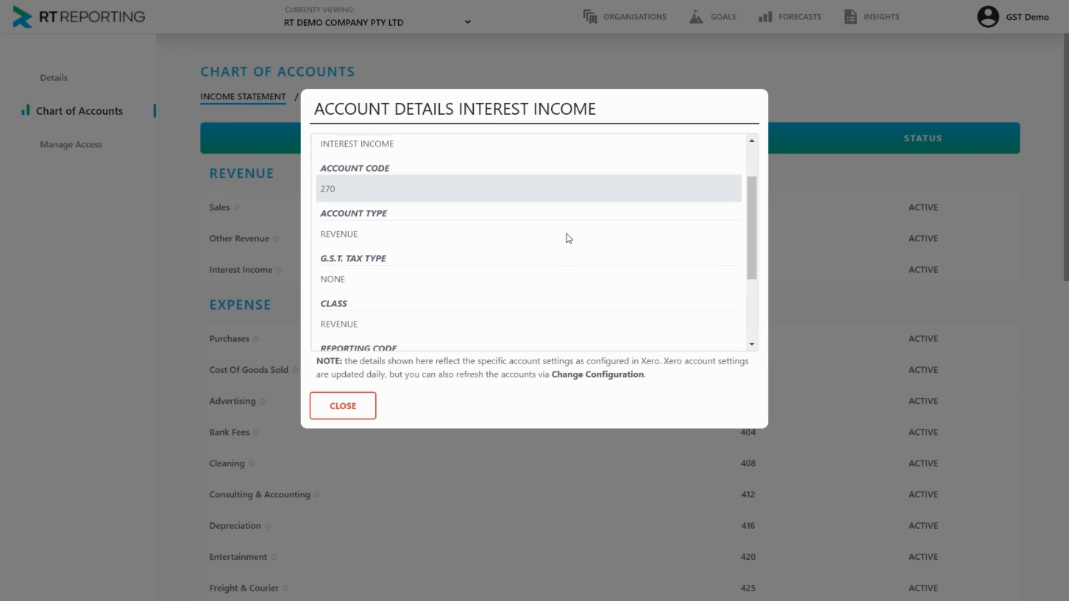
{"action": "left_click_drag", "start_coordinate": [351, 265], "coordinate": [323, 266]}
{"action": "left_click", "coordinate": [373, 263]}
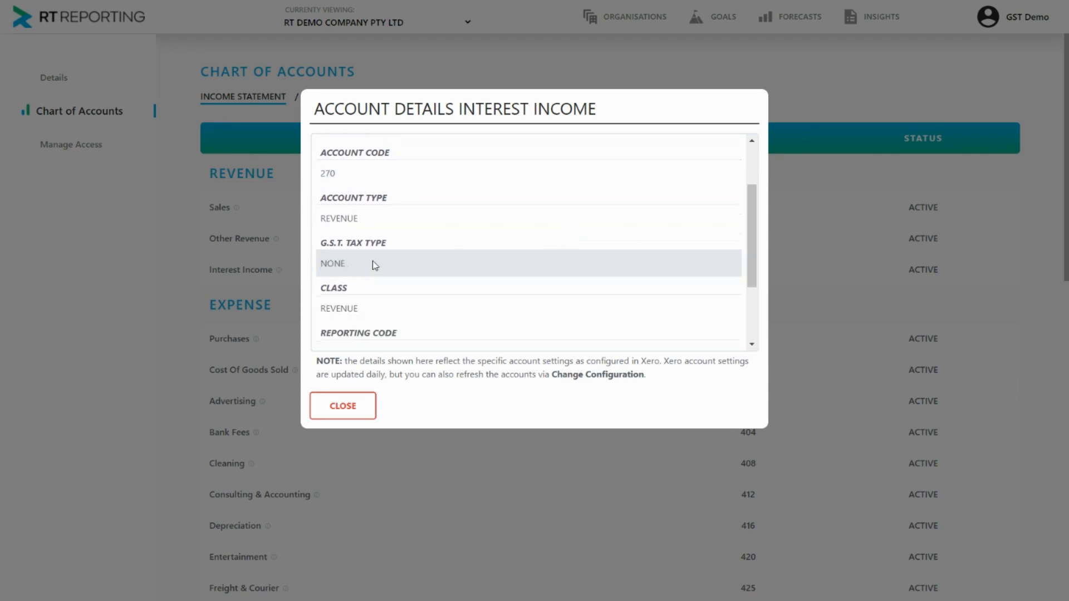
{"action": "left_click", "coordinate": [321, 410]}
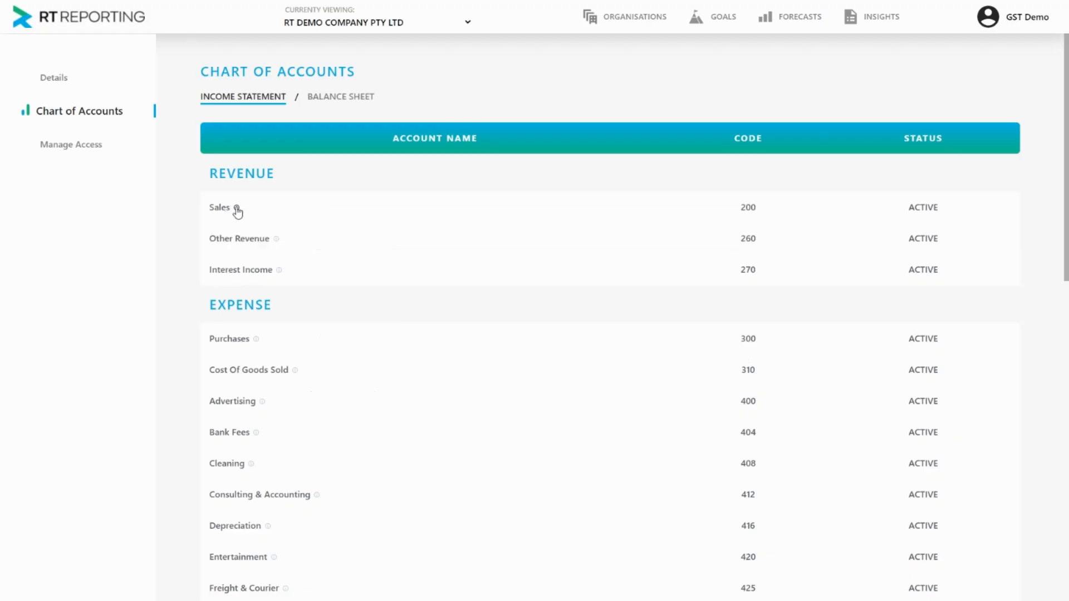
Check the G.S.T. tax type of the Sales account in the chart of accounts.
{"action": "left_click", "coordinate": [236, 208]}
{"action": "scroll", "coordinate": [530, 245], "scroll_direction": "down", "scroll_amount": 1}
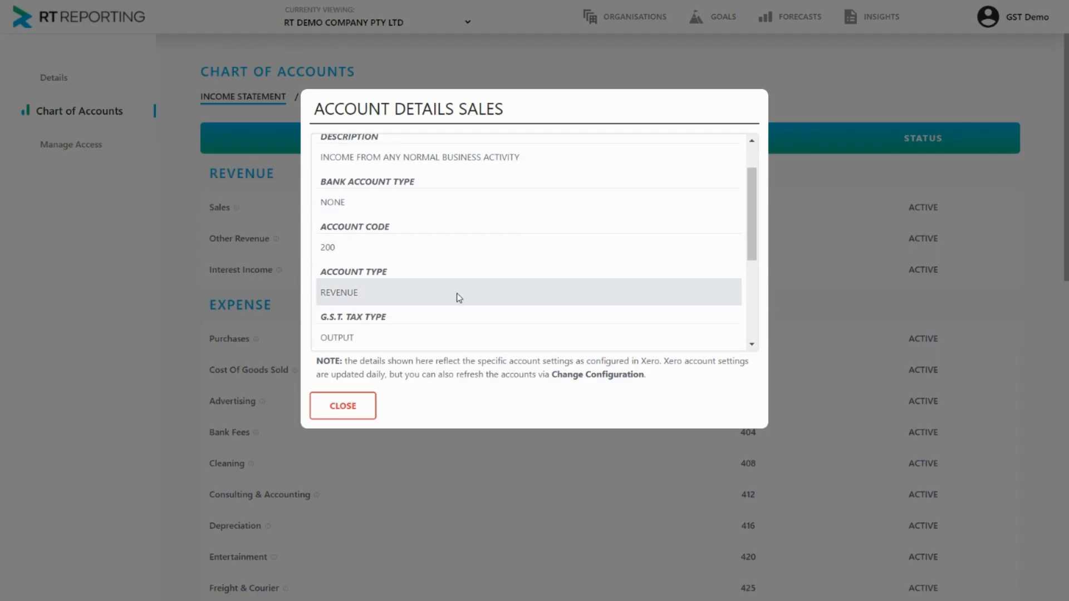
{"action": "scroll", "coordinate": [457, 297], "scroll_direction": "down", "scroll_amount": 1}
{"action": "scroll", "coordinate": [459, 298], "scroll_direction": "down", "scroll_amount": 1}
{"action": "left_click_drag", "start_coordinate": [356, 246], "coordinate": [320, 250]}
{"action": "left_click", "coordinate": [368, 259]}
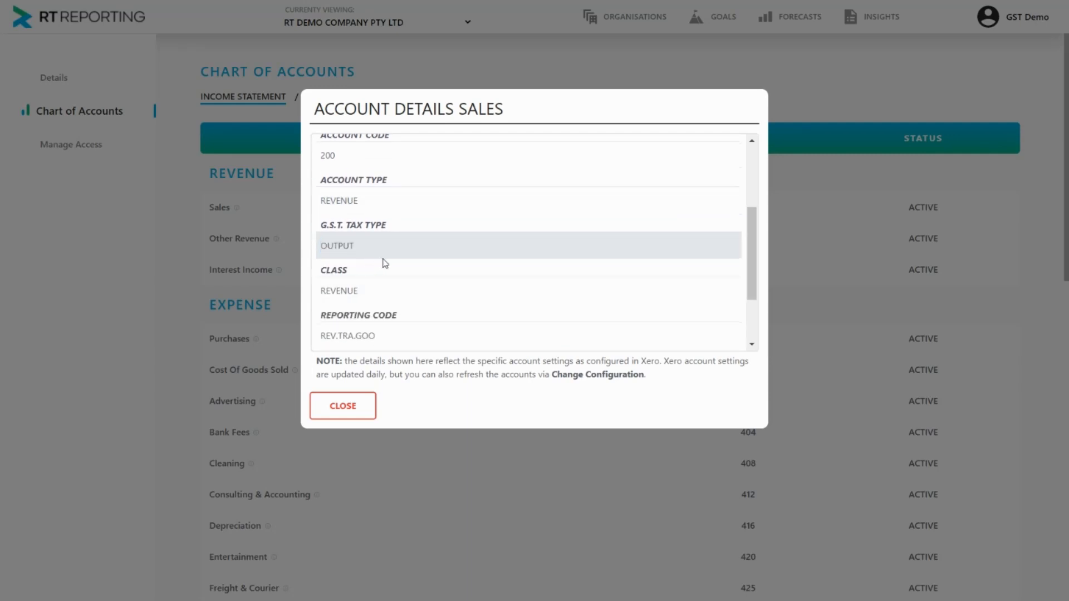
{"action": "left_click", "coordinate": [333, 405]}
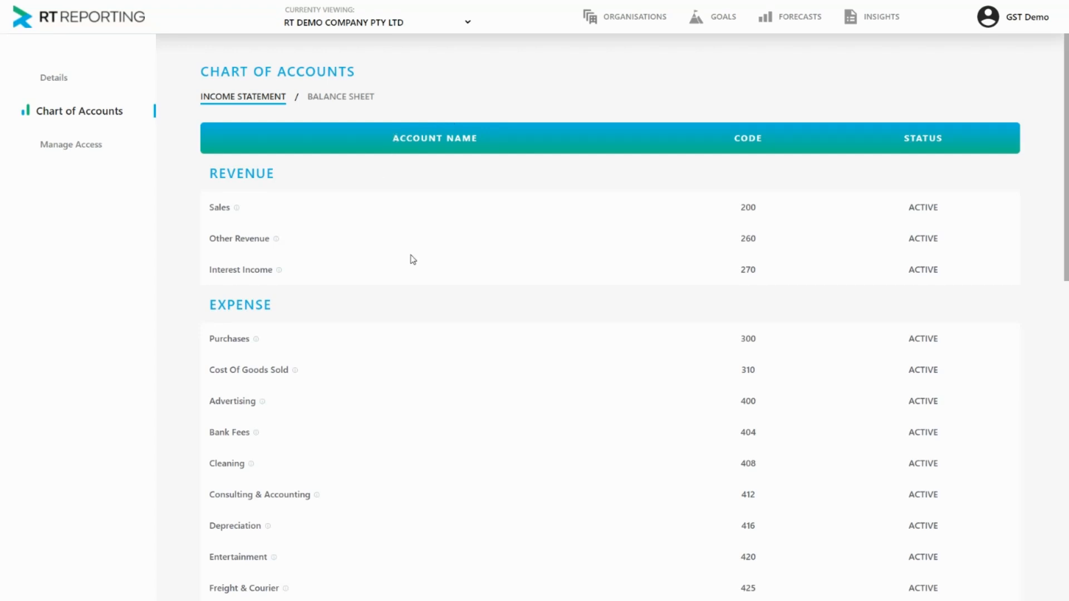
Return to the organisations and open RT Demo Company Pty Ltd's forecast "Rapid 23rd Feb 2022 4:37pm".
{"action": "left_click", "coordinate": [651, 18]}
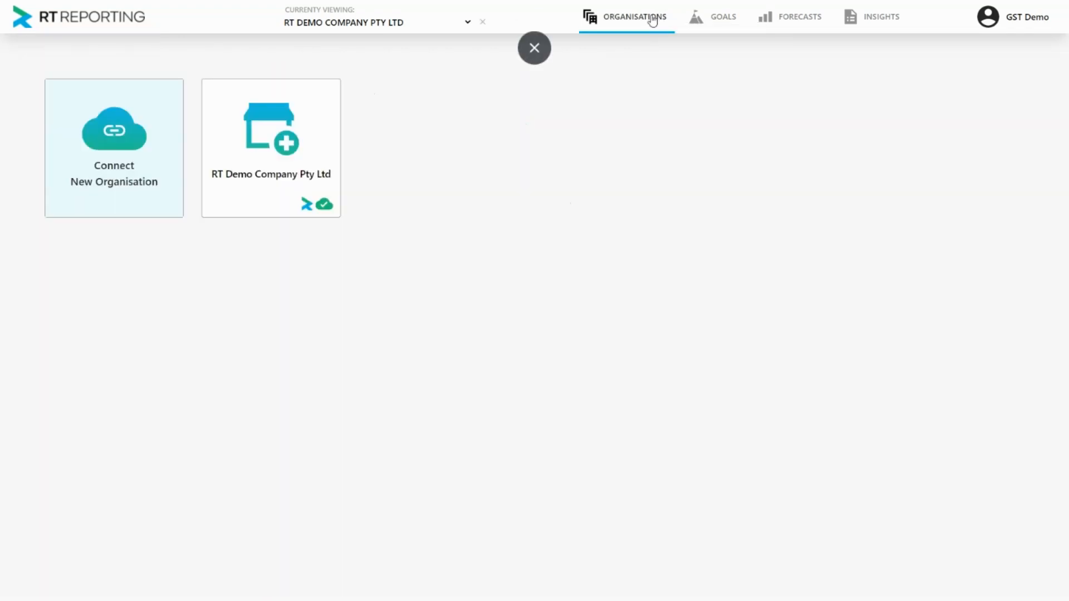
{"action": "mouse_move", "coordinate": [253, 139]}
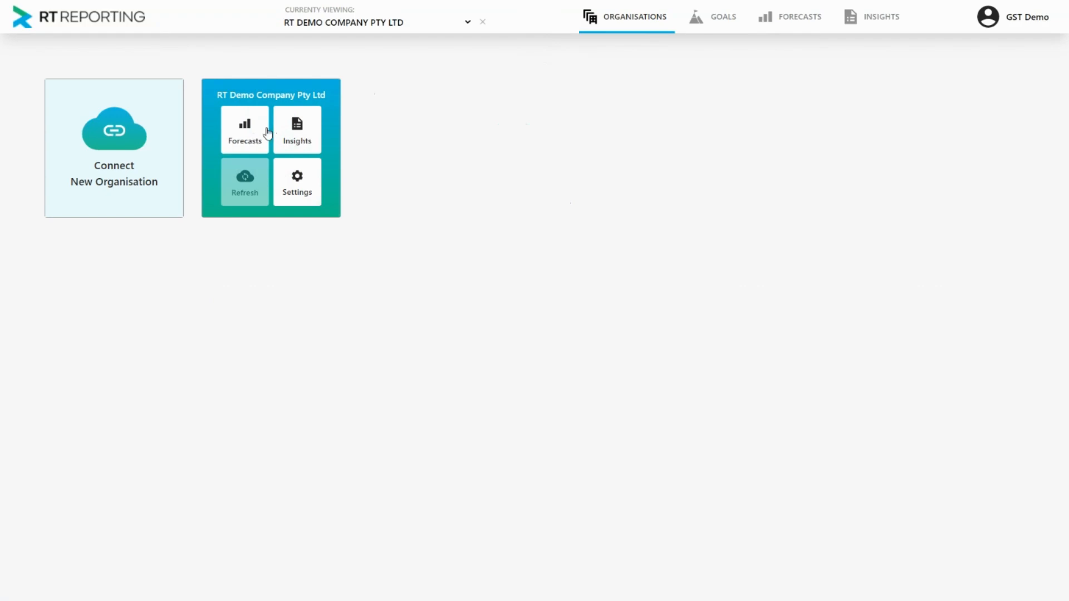
{"action": "left_click", "coordinate": [257, 134]}
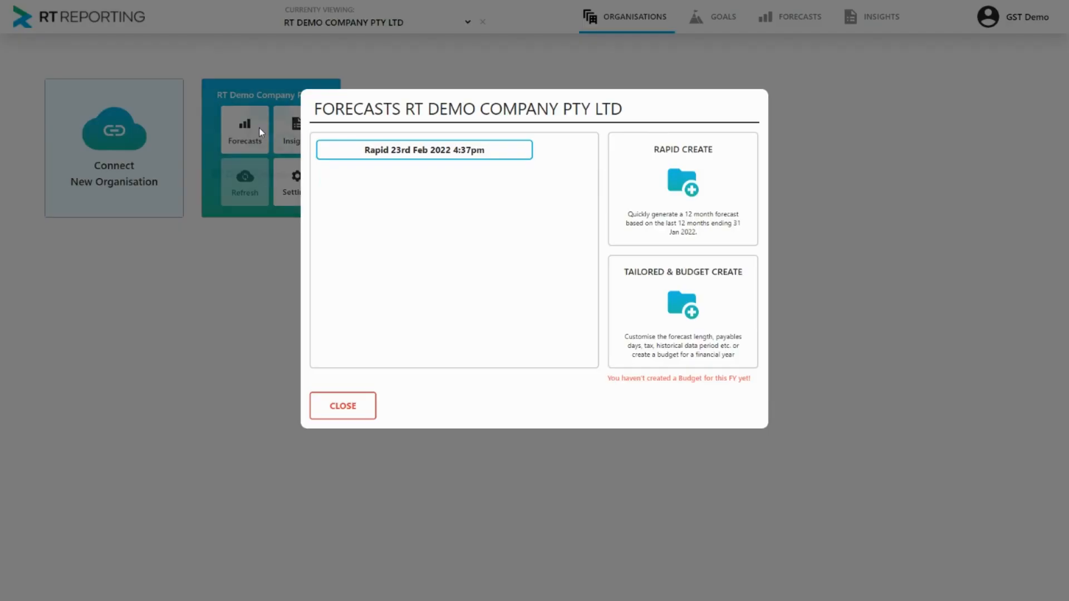
{"action": "left_click", "coordinate": [414, 151]}
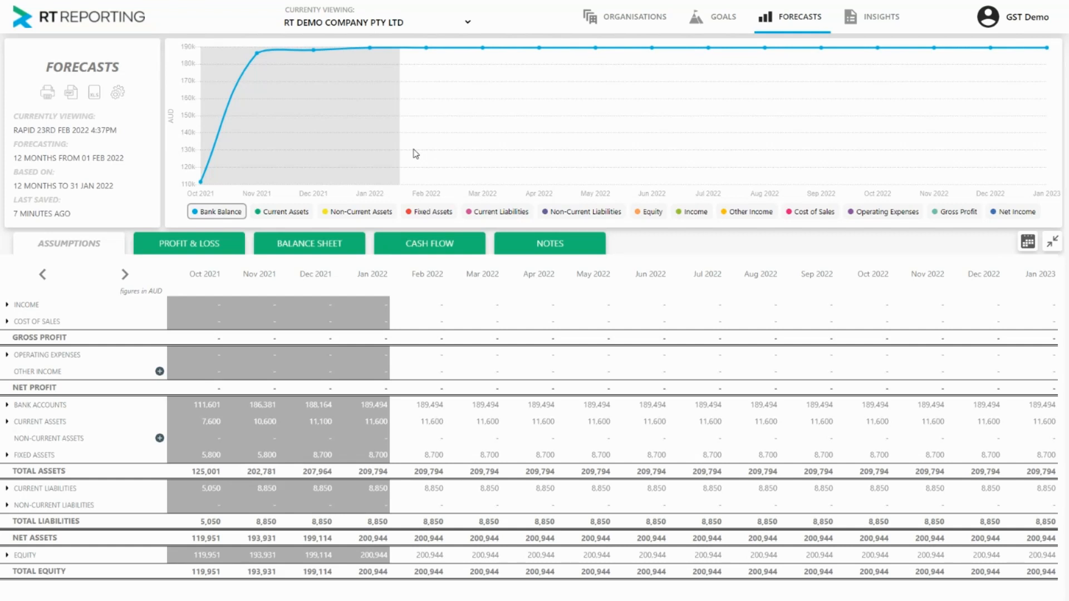
Examine the G.S.T. period, G.S.T. rate and the available G.S.T. accounting basis options in the forecast settings.
{"action": "left_click", "coordinate": [118, 93]}
{"action": "scroll", "coordinate": [509, 265], "scroll_direction": "down", "scroll_amount": 3}
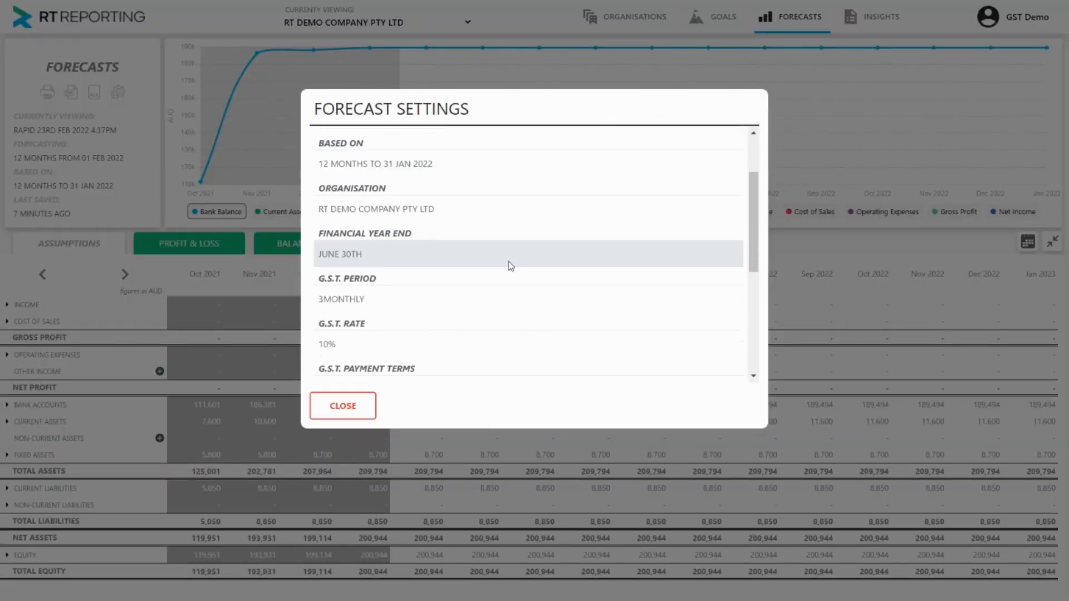
{"action": "scroll", "coordinate": [510, 265], "scroll_direction": "down", "scroll_amount": 1}
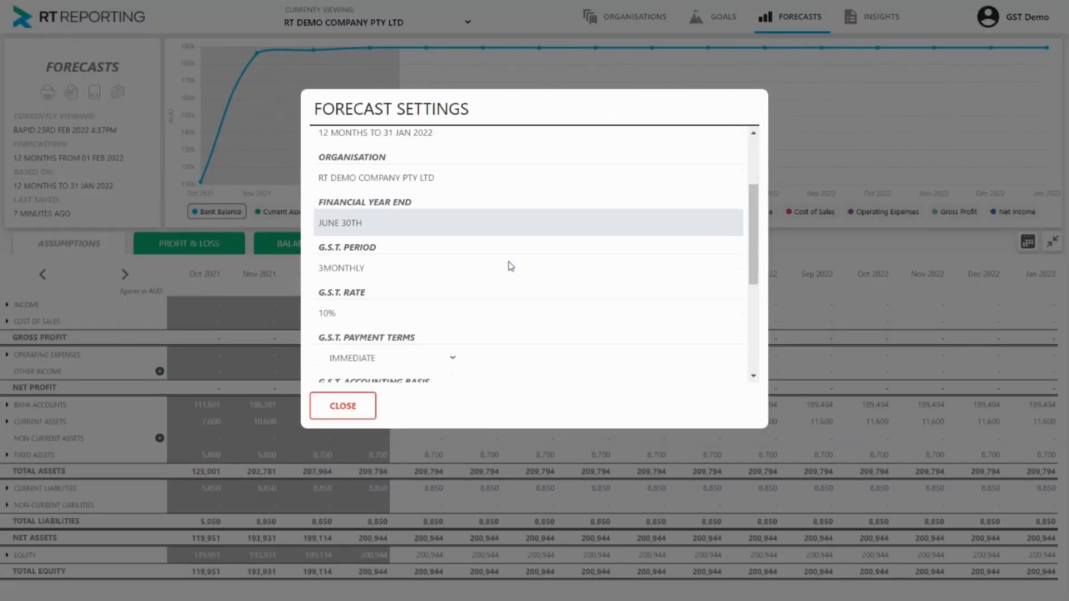
{"action": "double_click", "coordinate": [351, 273]}
{"action": "left_click", "coordinate": [423, 262]}
{"action": "scroll", "coordinate": [424, 264], "scroll_direction": "down", "scroll_amount": 2}
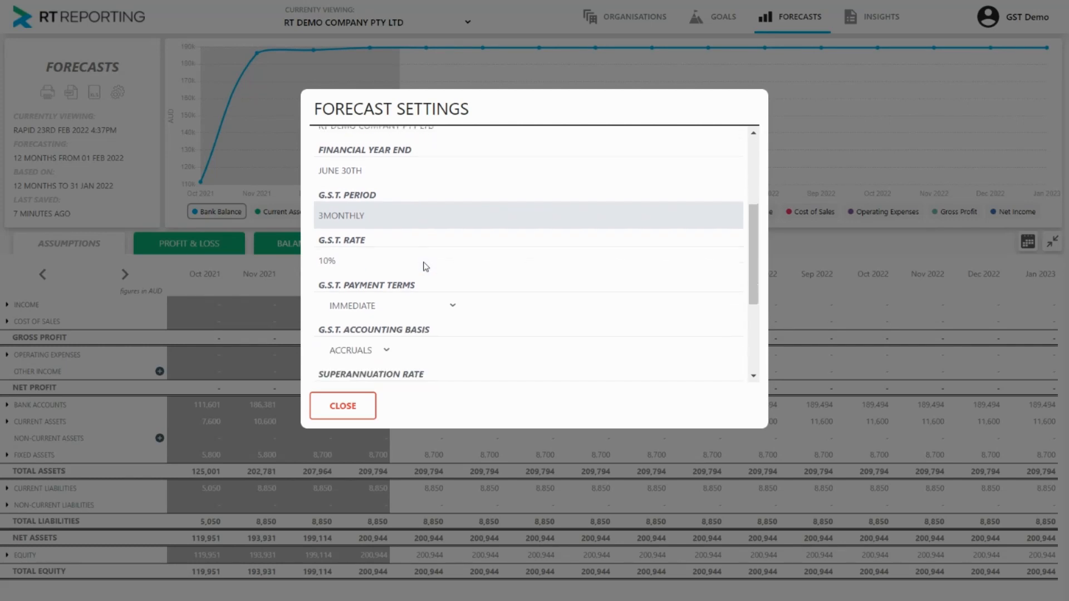
{"action": "left_click_drag", "start_coordinate": [339, 263], "coordinate": [317, 263]}
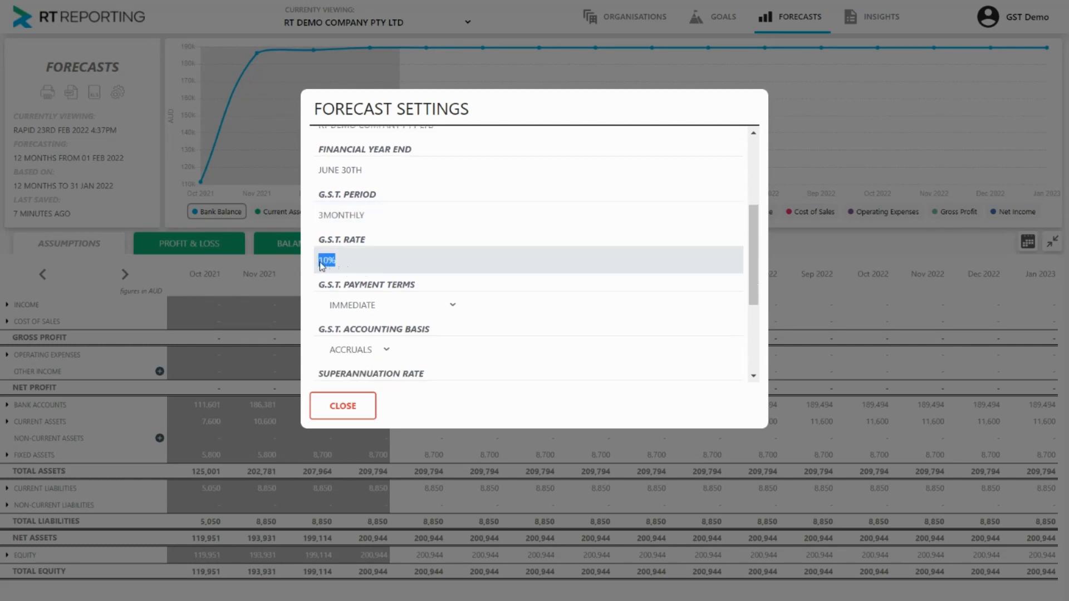
{"action": "left_click", "coordinate": [390, 264]}
{"action": "scroll", "coordinate": [440, 295], "scroll_direction": "down", "scroll_amount": 1}
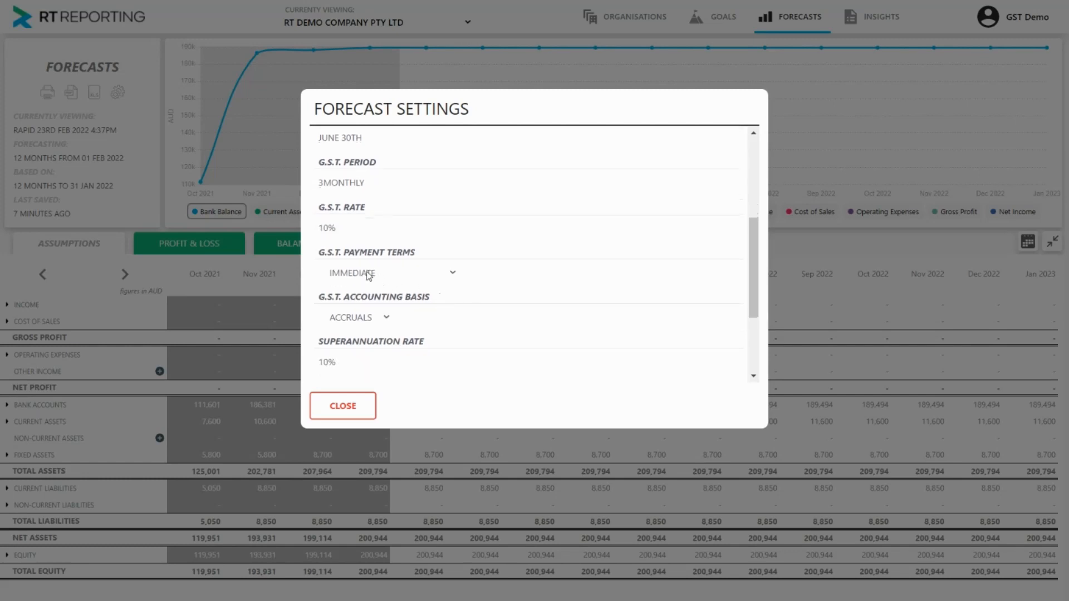
{"action": "scroll", "coordinate": [401, 251], "scroll_direction": "down", "scroll_amount": 2}
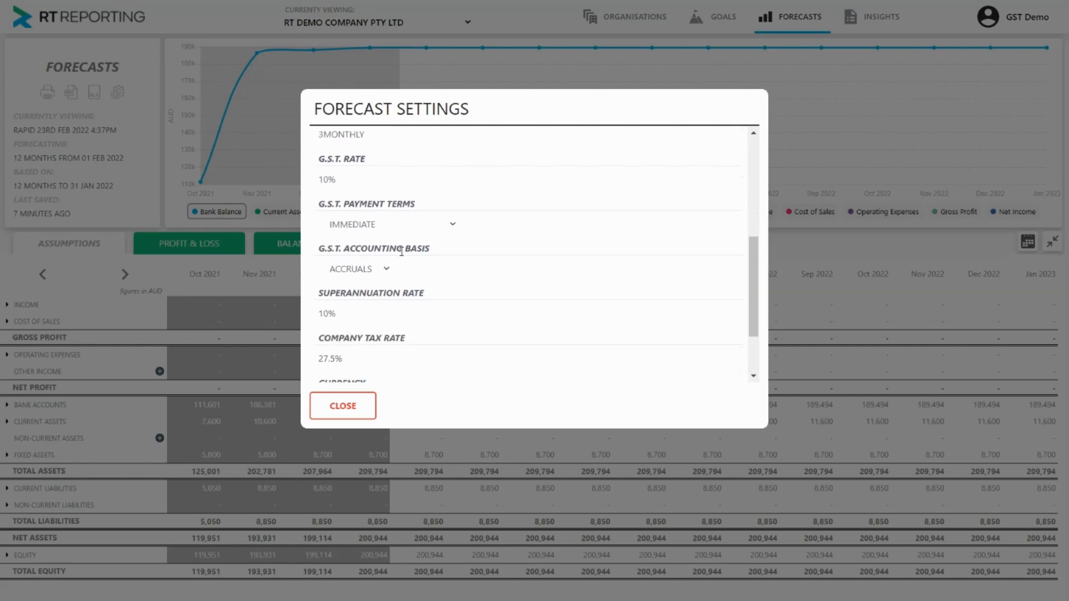
{"action": "left_click", "coordinate": [355, 273]}
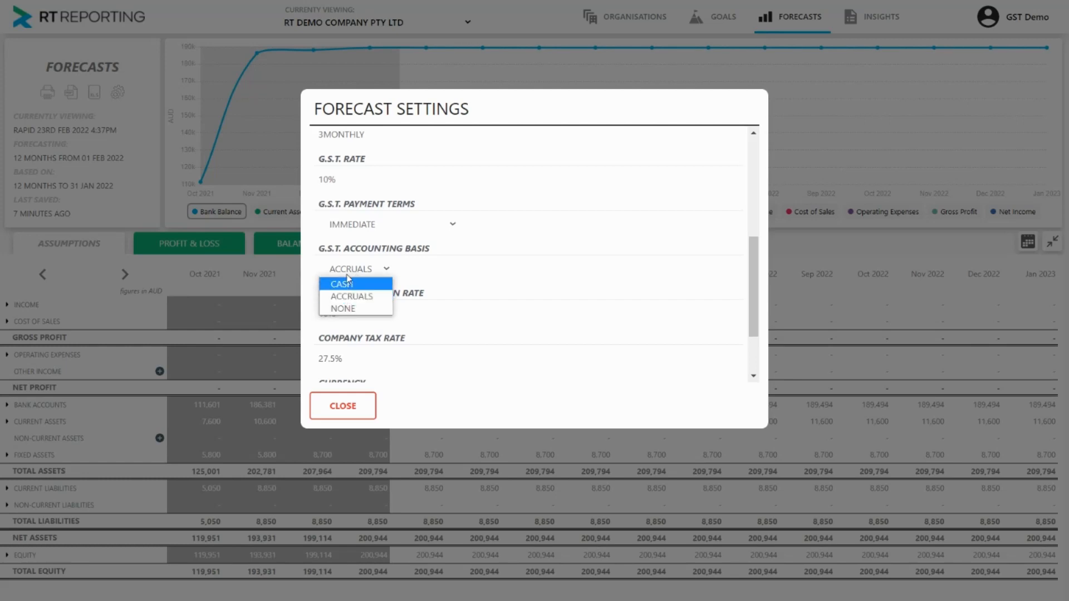
{"action": "left_click", "coordinate": [508, 301]}
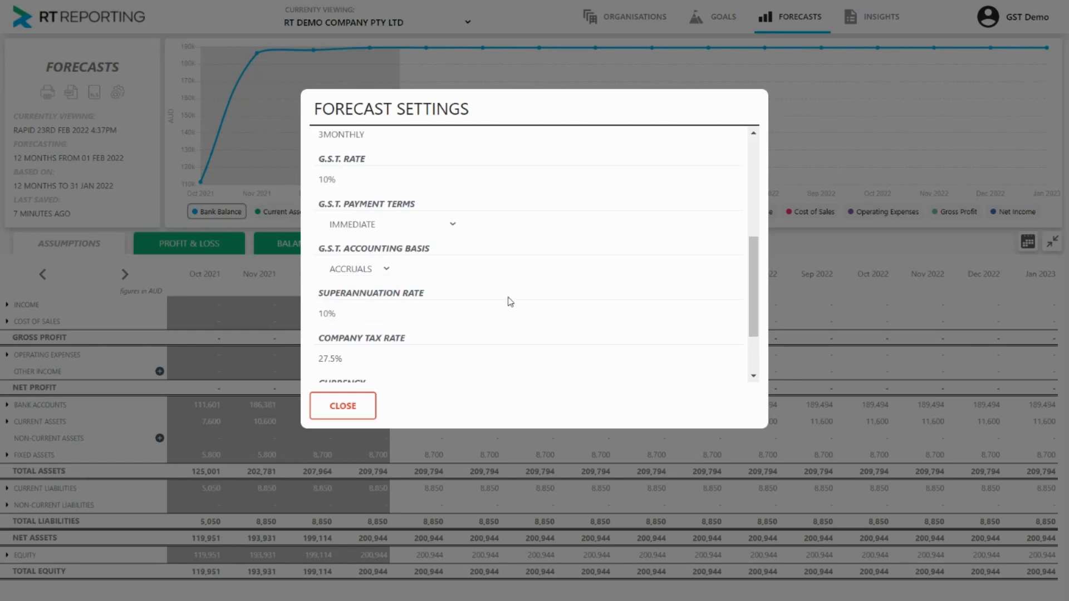
Set the forecast's G.S.T. payment terms to Extended (i.e. 2 months) and close the forecast settings.
{"action": "left_click", "coordinate": [381, 230]}
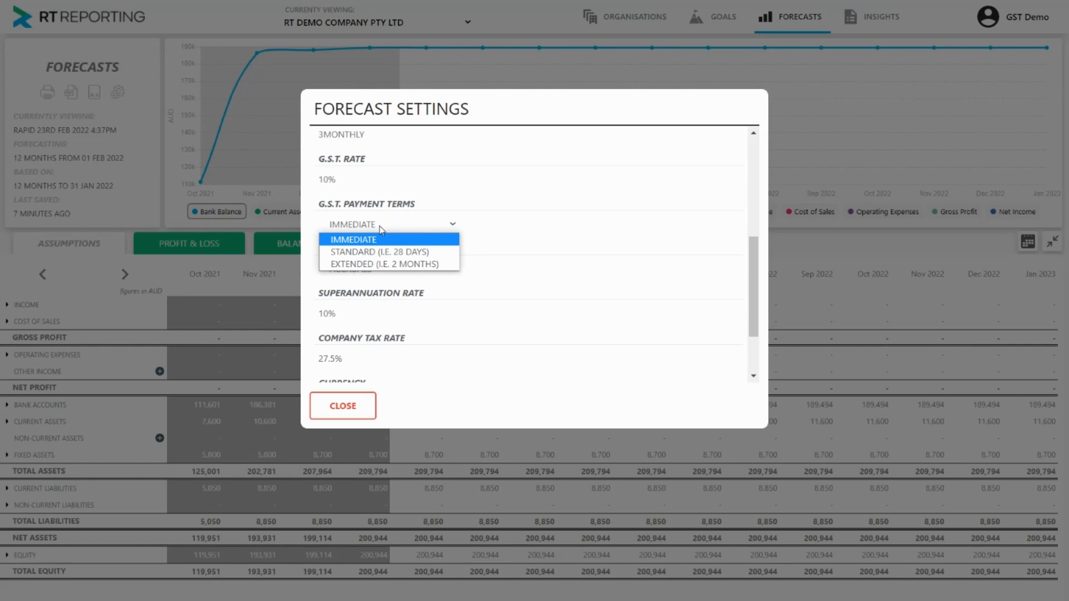
{"action": "left_click", "coordinate": [360, 264]}
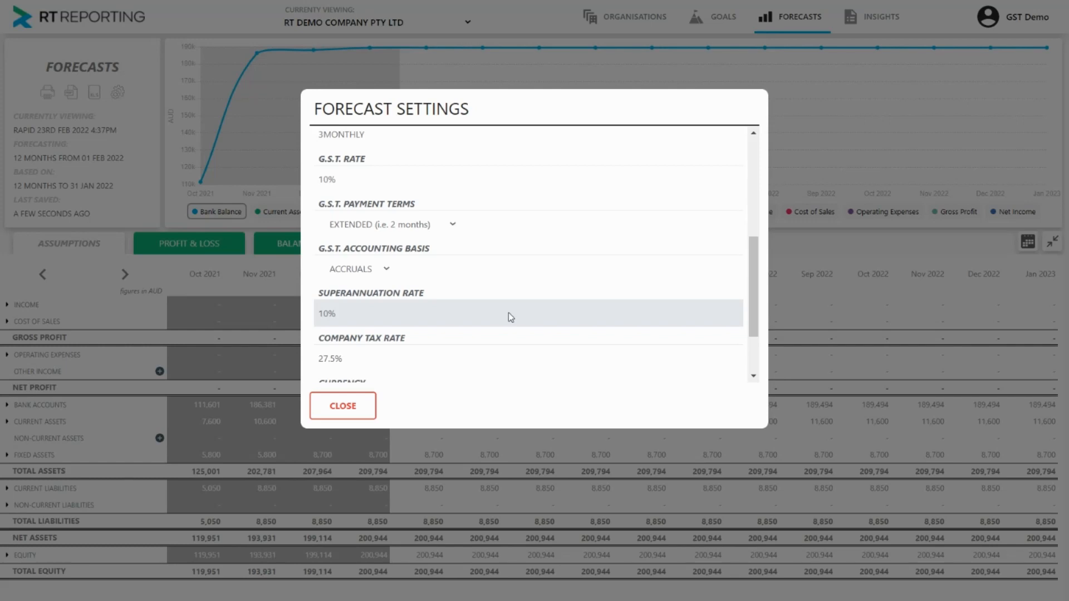
{"action": "left_click", "coordinate": [342, 406]}
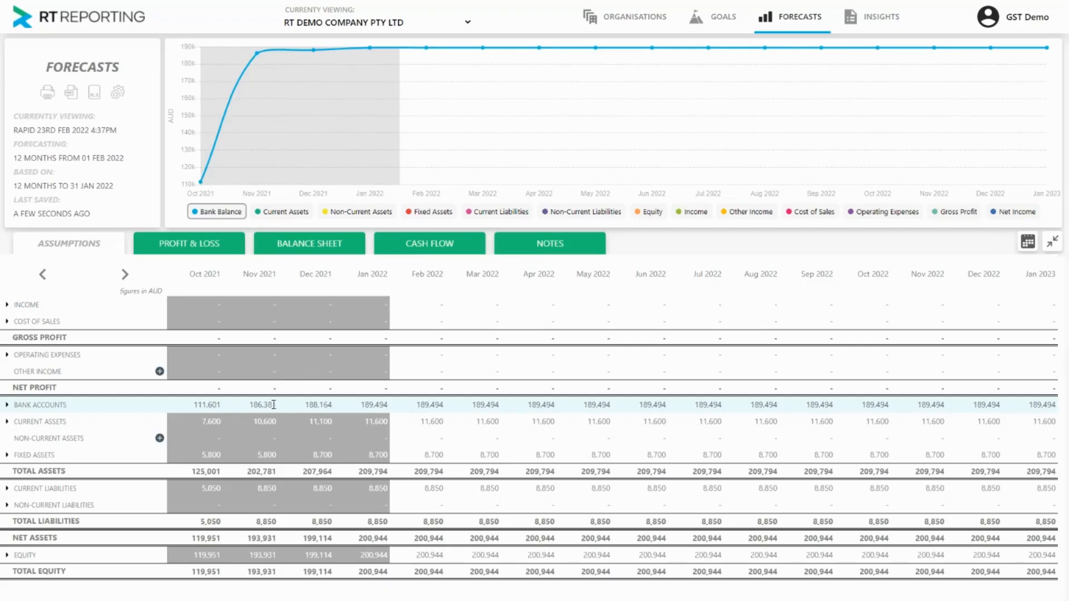
Expand the Income, Cost of Sales and Operating Expenses groups in the forecast assumptions.
{"action": "left_click", "coordinate": [19, 306]}
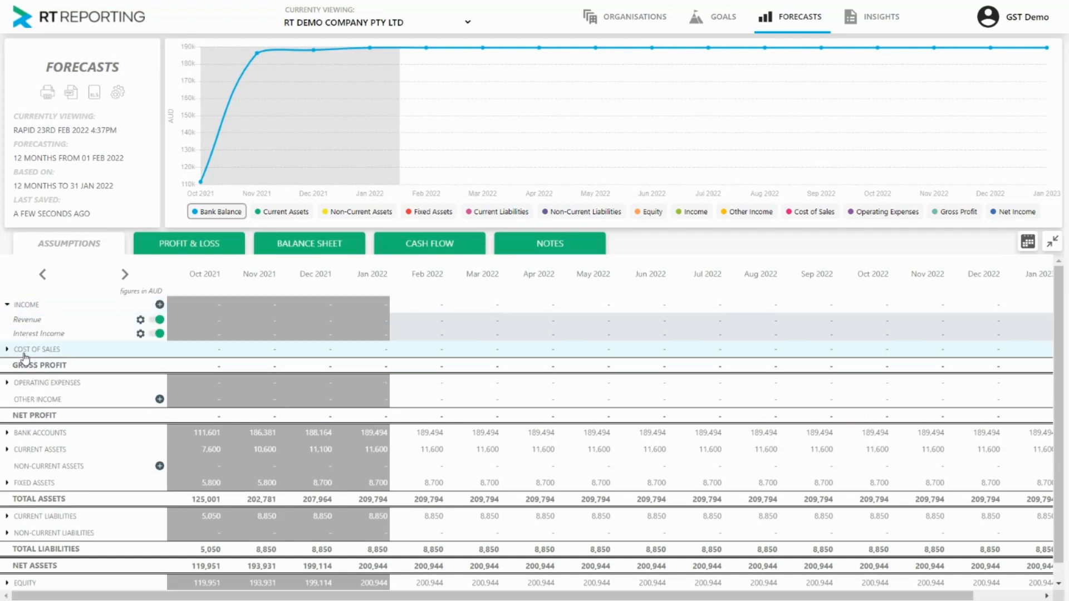
{"action": "left_click", "coordinate": [22, 349]}
{"action": "left_click", "coordinate": [59, 398]}
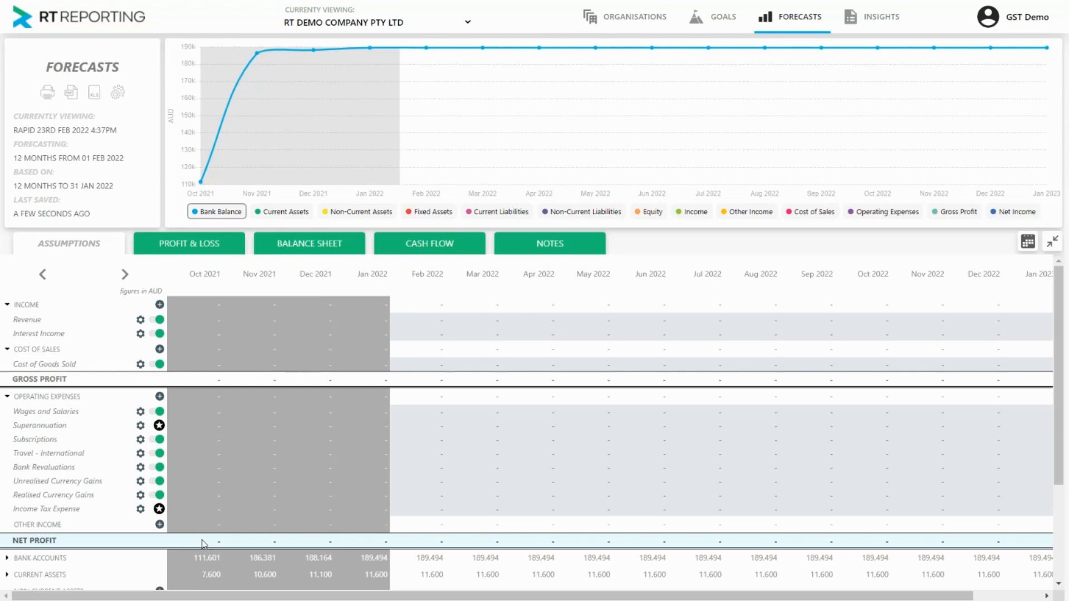
Review the Interest Income account's configuration in the forecast and select No for Subject to G.S.T.
{"action": "left_click", "coordinate": [141, 335]}
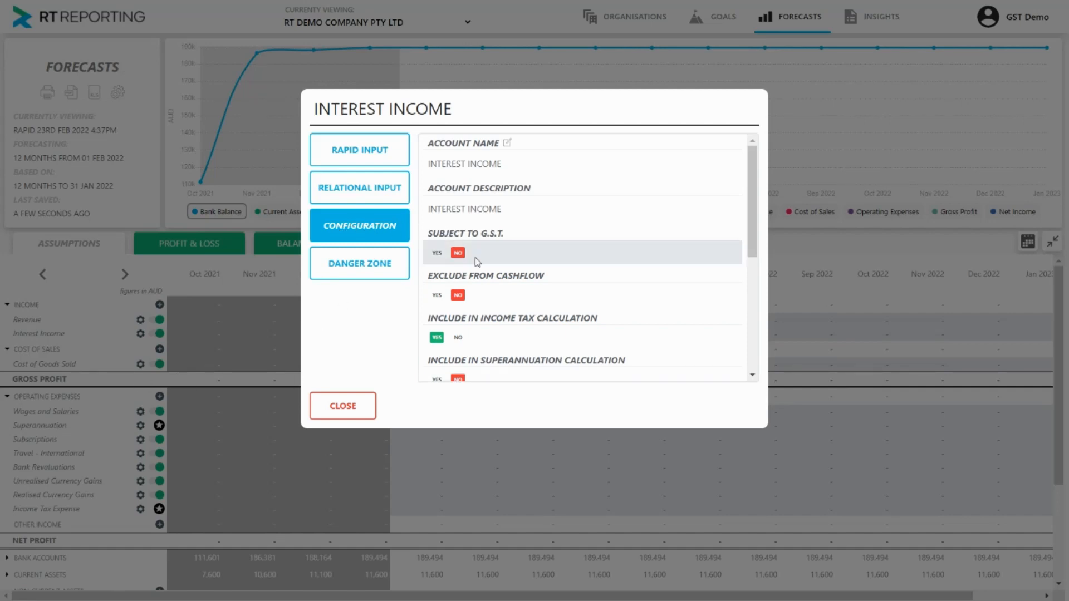
{"action": "scroll", "coordinate": [475, 257], "scroll_direction": "down", "scroll_amount": 2}
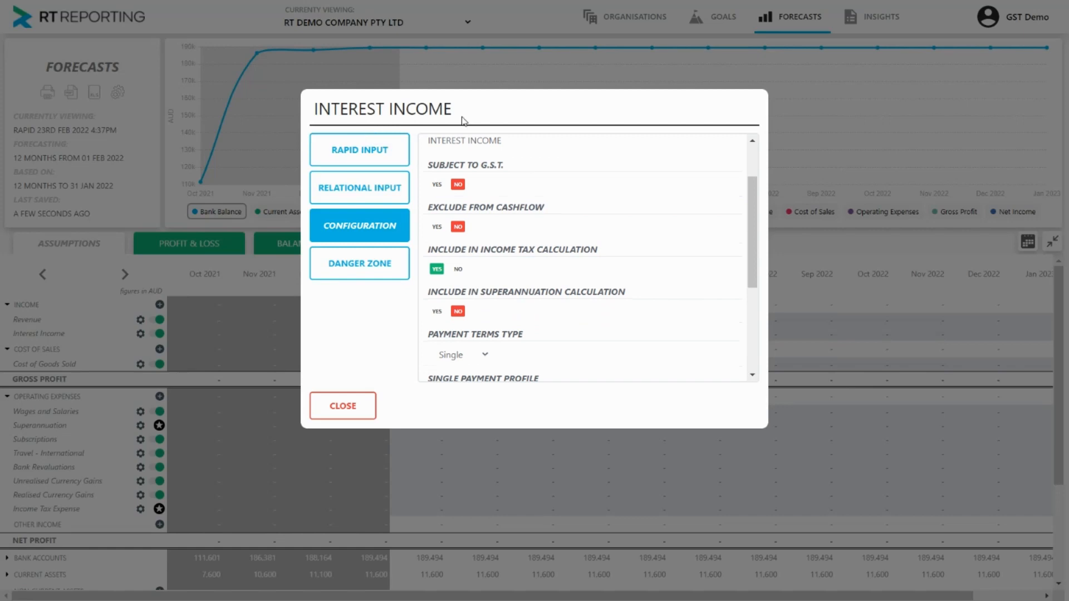
{"action": "left_click", "coordinate": [453, 188]}
{"action": "left_click", "coordinate": [456, 187]}
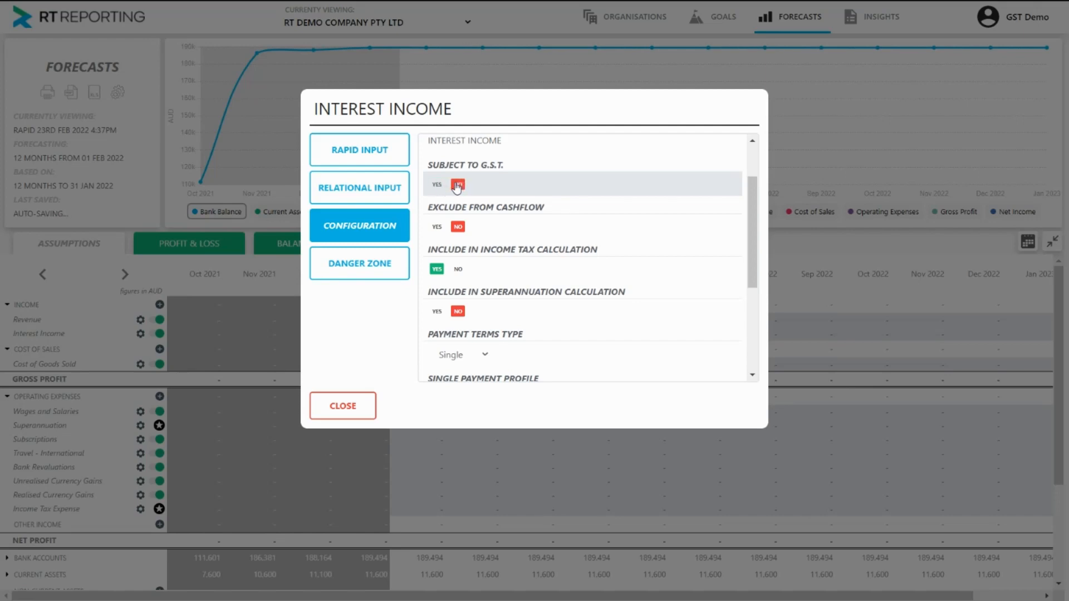
{"action": "left_click", "coordinate": [343, 406]}
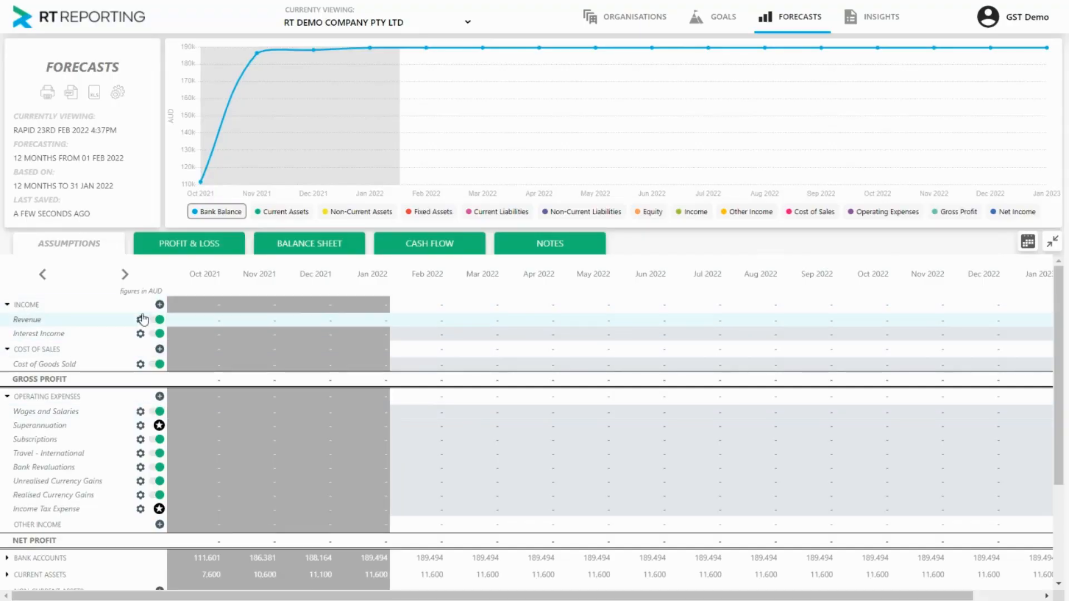
Review the Revenue account's configuration in the forecast assumptions, including its Subject to G.S.T. setting, and close it.
{"action": "left_click", "coordinate": [140, 320]}
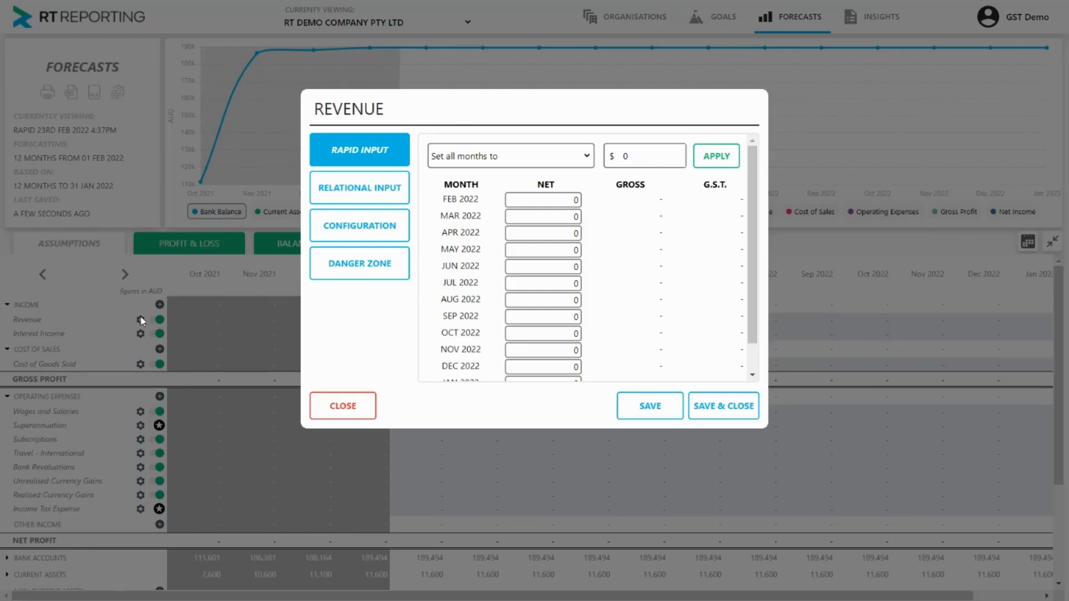
{"action": "left_click", "coordinate": [334, 236]}
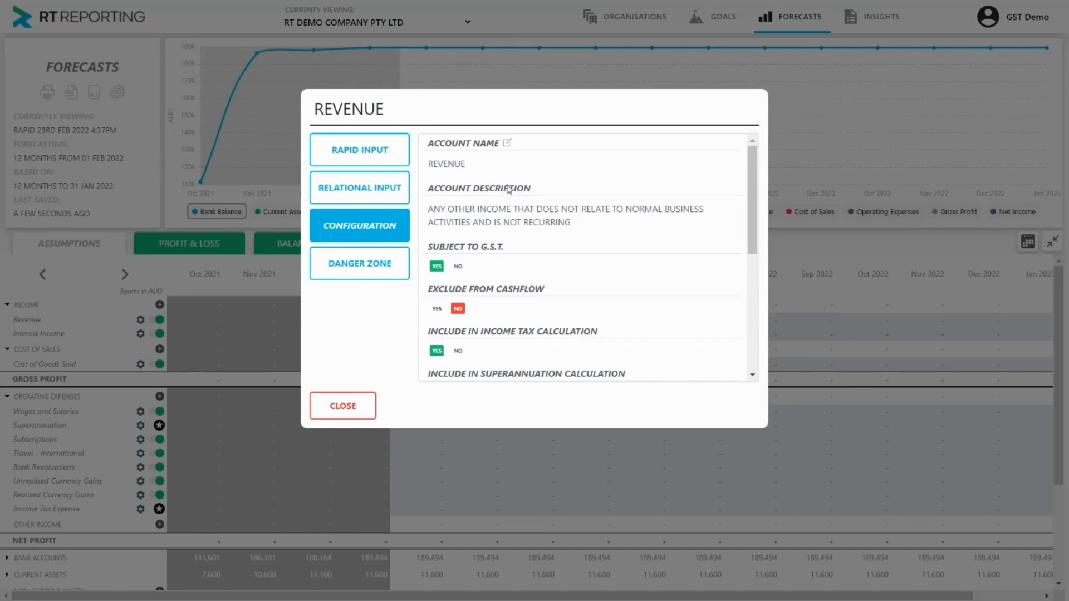
{"action": "scroll", "coordinate": [520, 267], "scroll_direction": "down", "scroll_amount": 1}
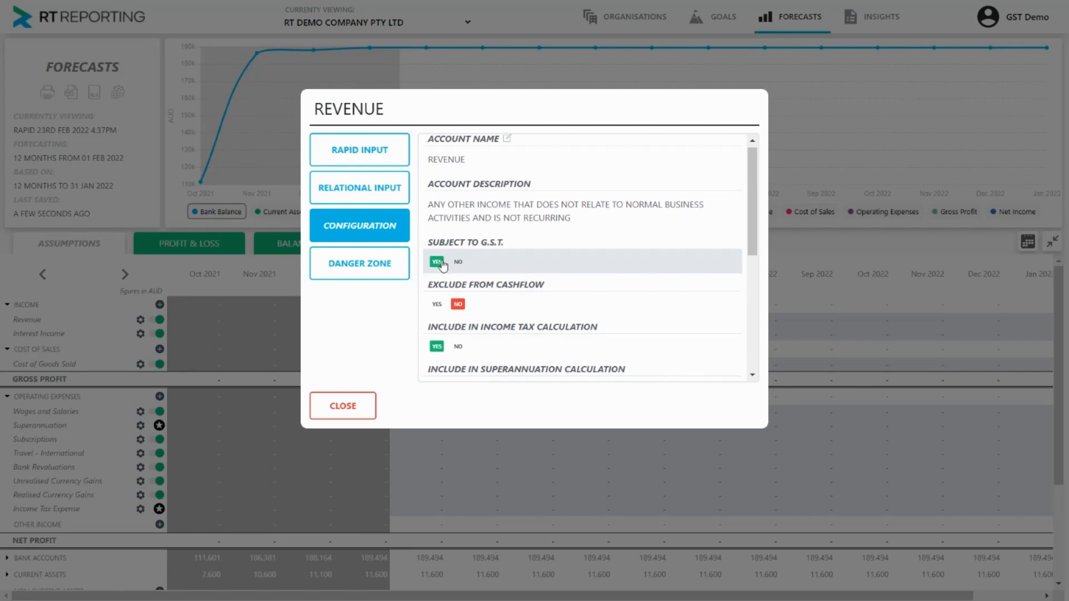
{"action": "scroll", "coordinate": [443, 265], "scroll_direction": "down", "scroll_amount": 1}
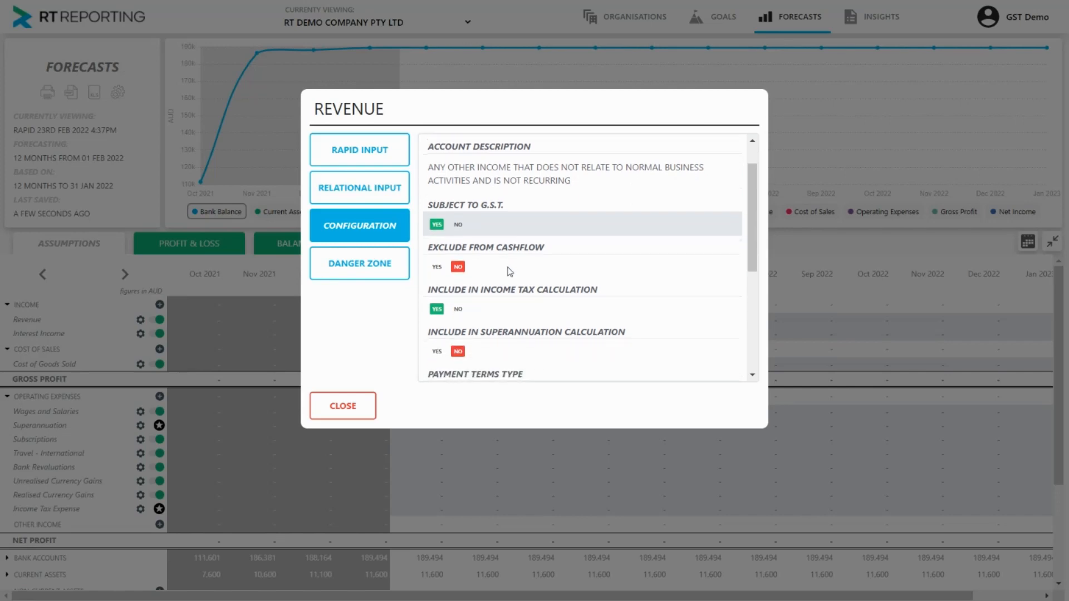
{"action": "left_click", "coordinate": [350, 408]}
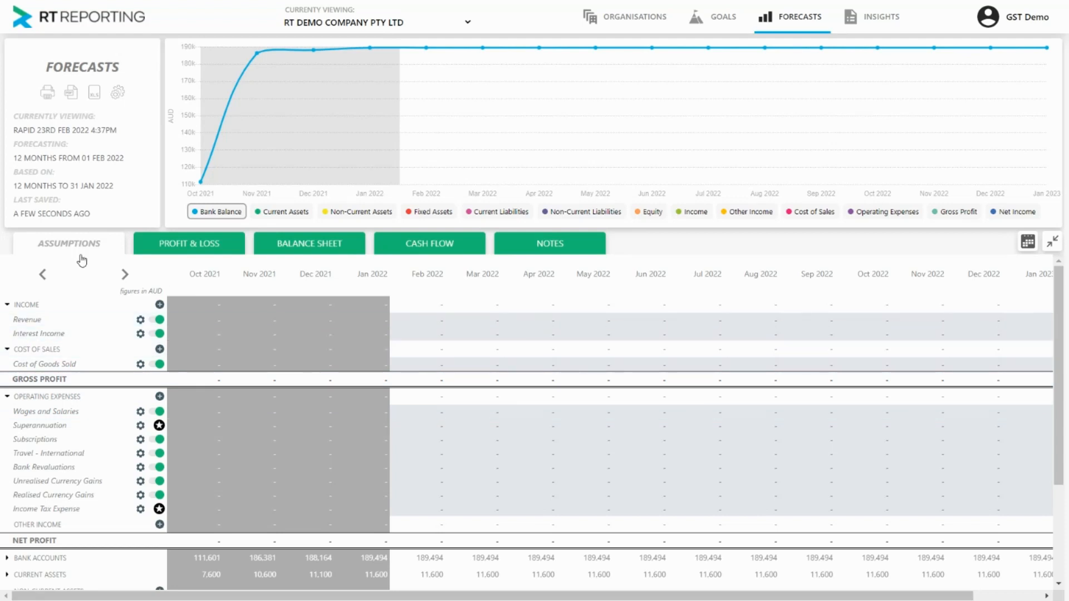
Set the Revenue account's net amount to 1,000,000 for all months with rapid input, then save and close it.
{"action": "right_click", "coordinate": [139, 320]}
{"action": "left_click", "coordinate": [122, 318]}
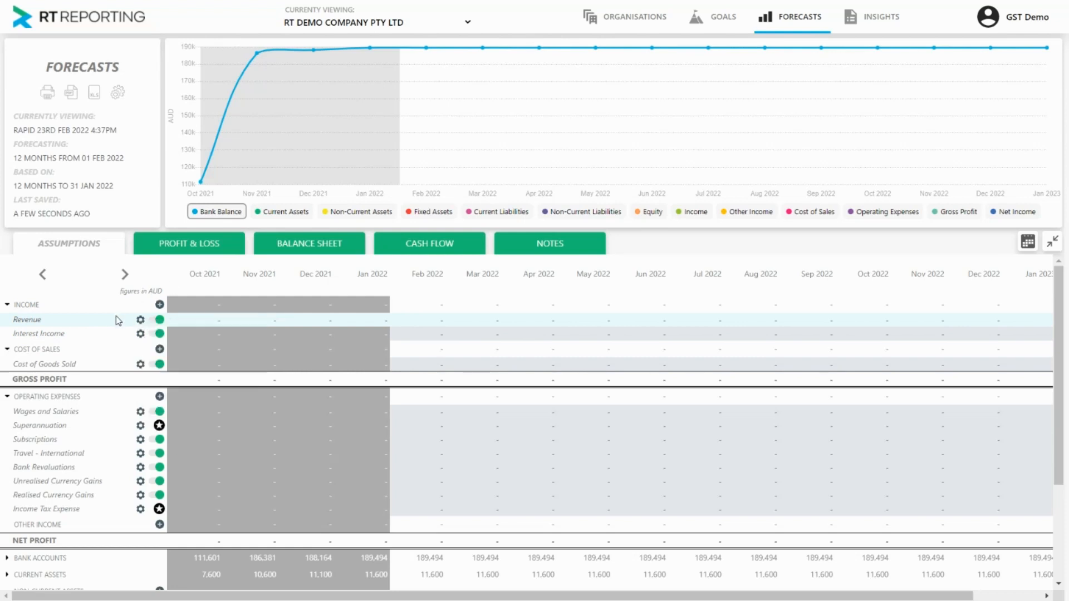
{"action": "left_click", "coordinate": [140, 322]}
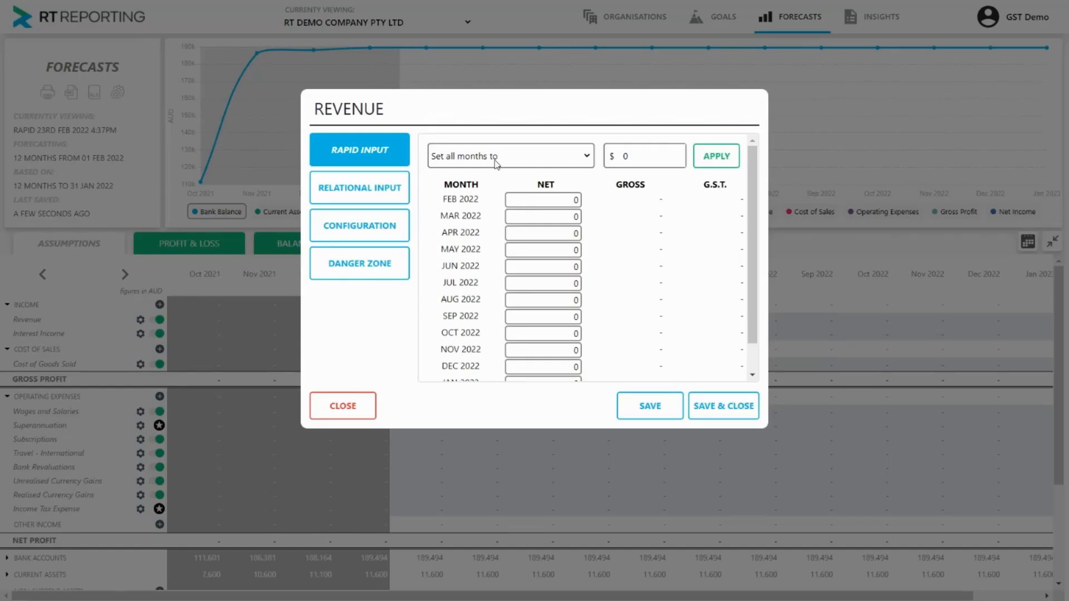
{"action": "left_click_drag", "start_coordinate": [649, 156], "coordinate": [604, 158]}
{"action": "type", "text": "10000000"}
{"action": "key", "text": "Return"}
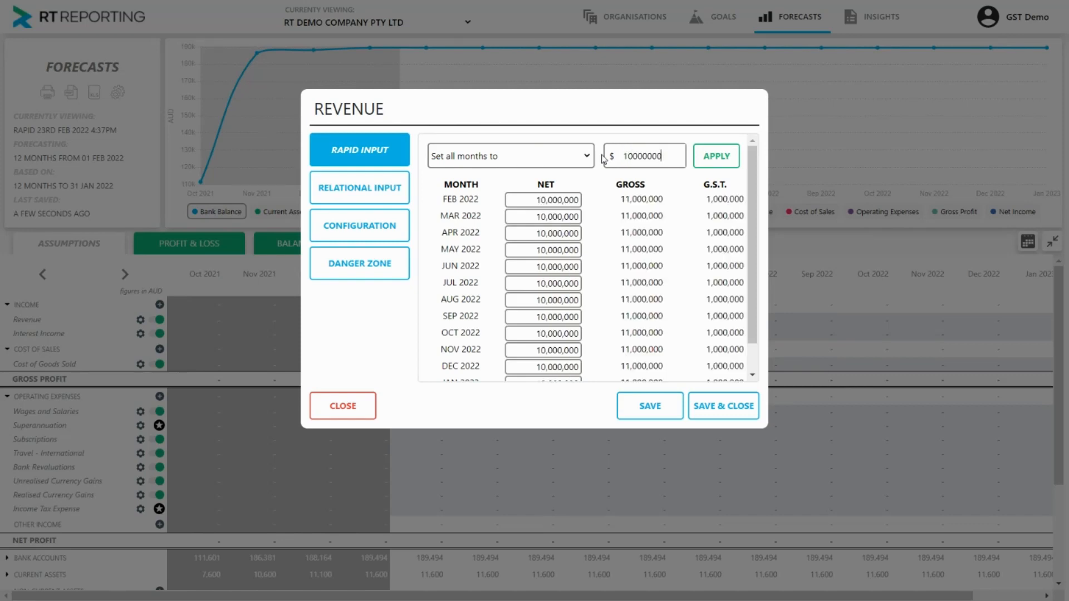
{"action": "key", "text": "BackSpace"}
{"action": "key", "text": "Return"}
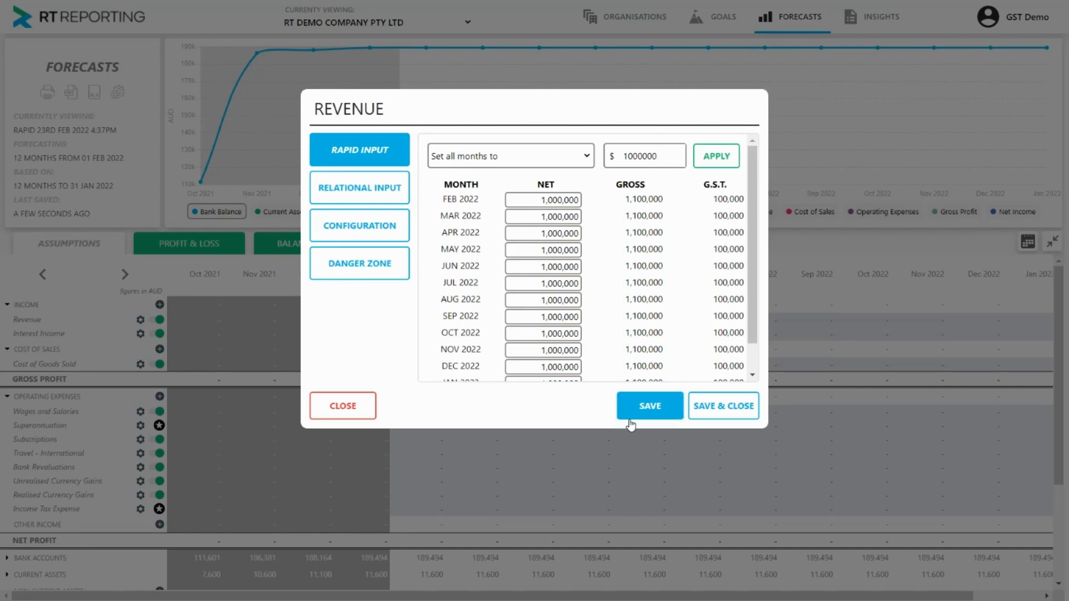
{"action": "left_click", "coordinate": [713, 399]}
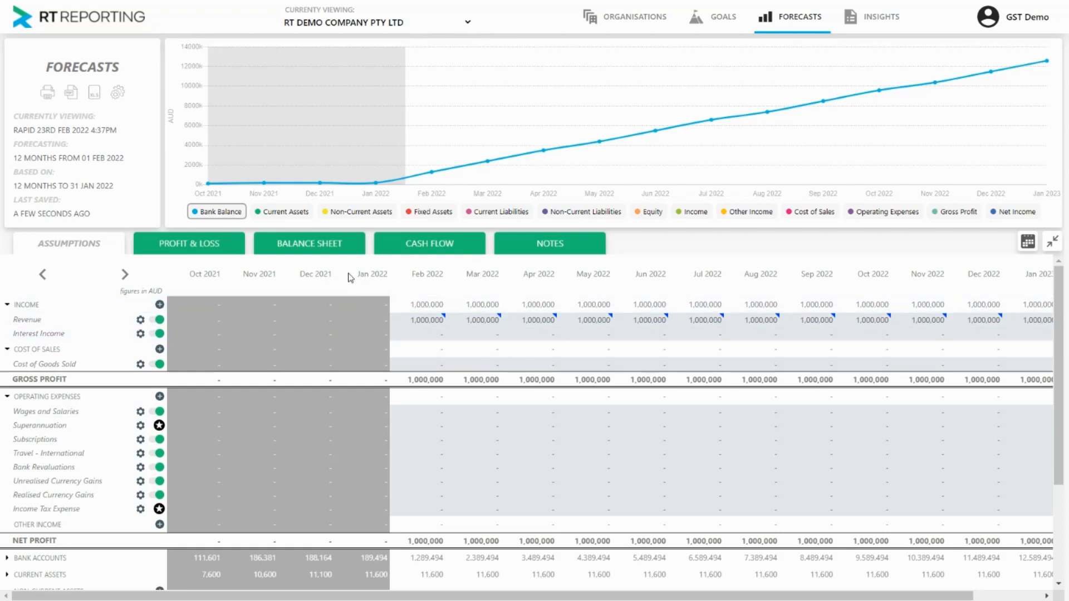
Examine the forecast's cash flow: the Revenue and Sales Tax receipts for Feb 2022 and the G.S.T. payment for May 2022.
{"action": "left_click", "coordinate": [430, 242]}
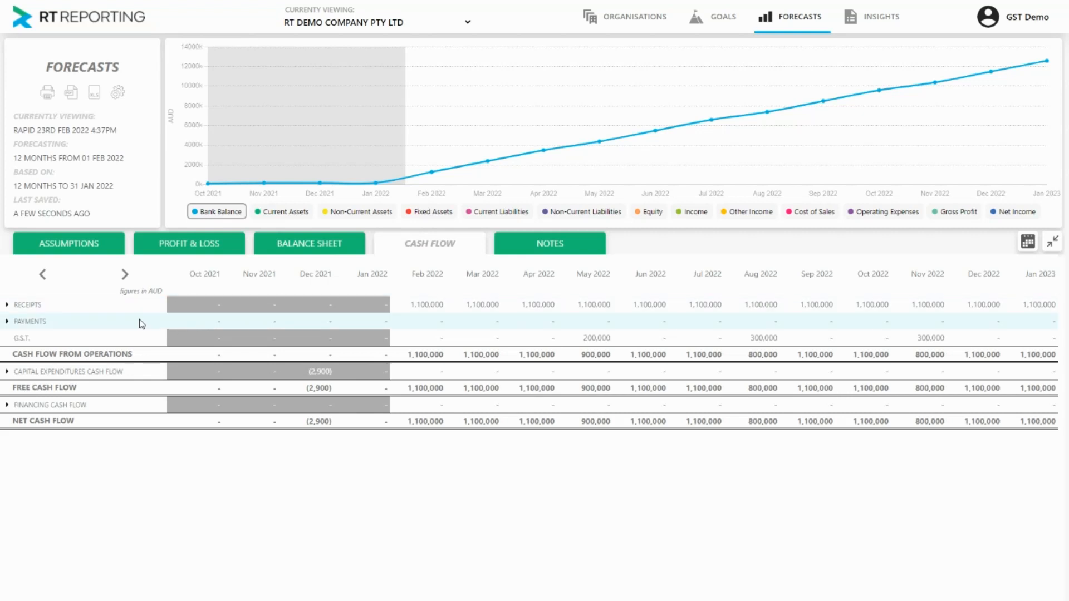
{"action": "left_click", "coordinate": [20, 307]}
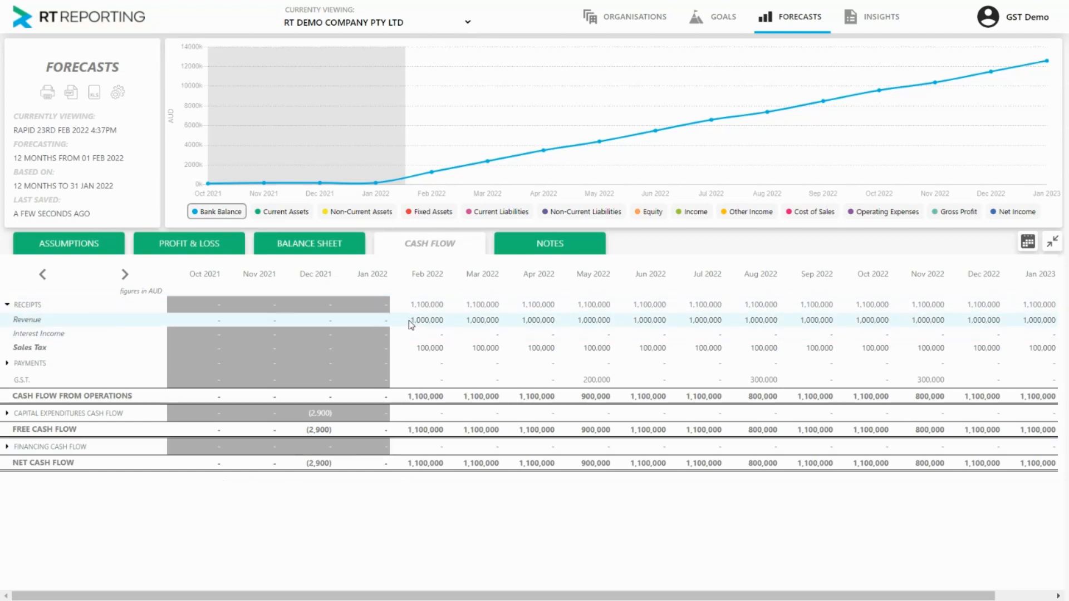
{"action": "left_click_drag", "start_coordinate": [410, 323], "coordinate": [444, 323]}
{"action": "left_click", "coordinate": [449, 326]}
{"action": "left_click", "coordinate": [451, 329]}
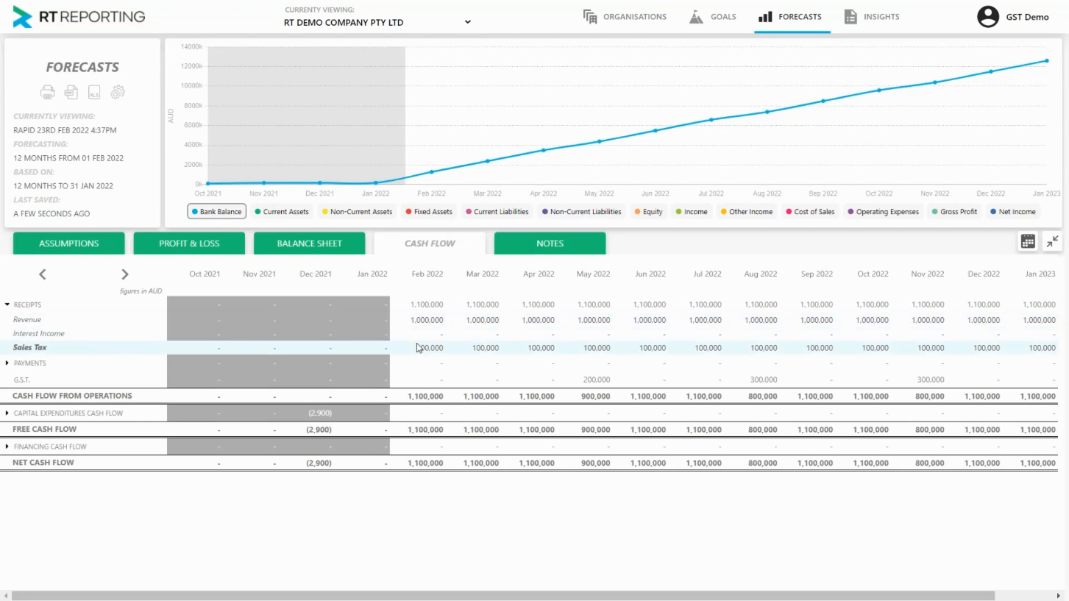
{"action": "left_click_drag", "start_coordinate": [416, 352], "coordinate": [450, 353]}
{"action": "left_click", "coordinate": [454, 359]}
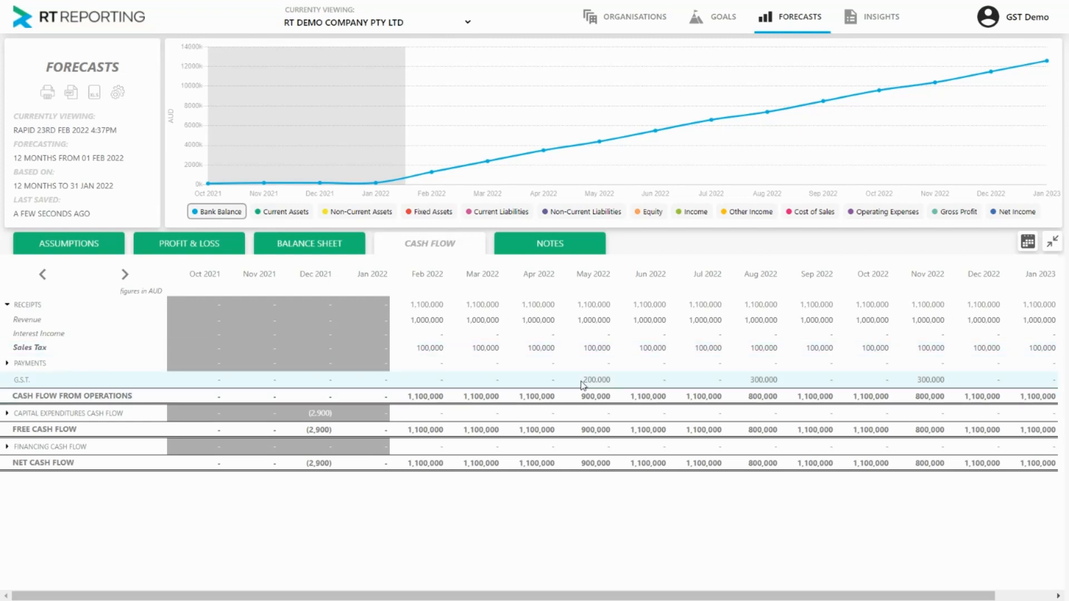
{"action": "left_click_drag", "start_coordinate": [580, 383], "coordinate": [624, 384]}
{"action": "left_click", "coordinate": [626, 384]}
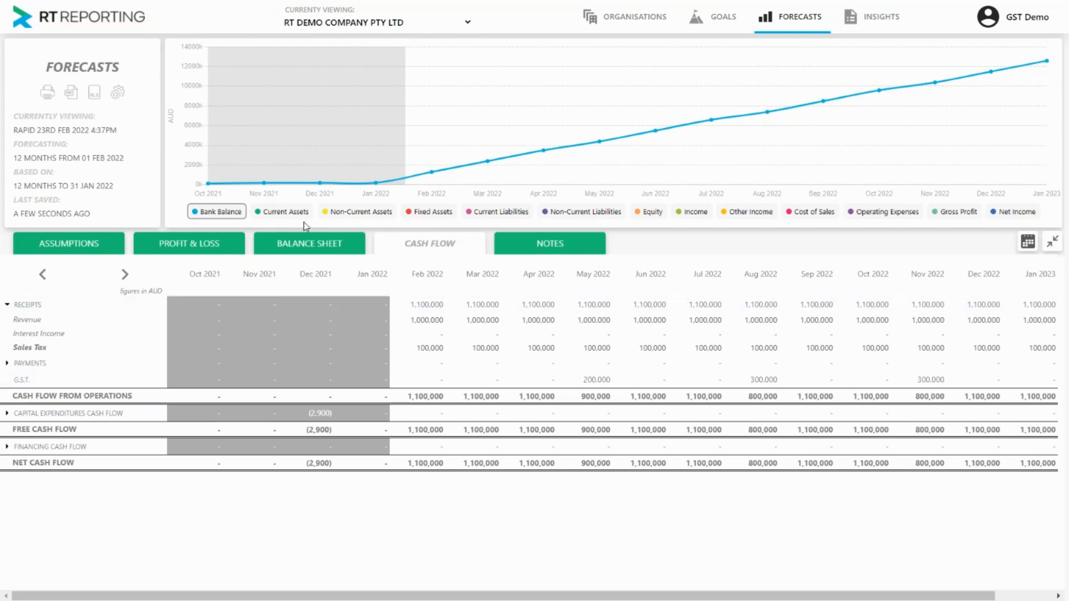
Set the forecast's G.S.T. payment terms to Immediate and close the forecast settings.
{"action": "left_click", "coordinate": [116, 95]}
{"action": "scroll", "coordinate": [462, 289], "scroll_direction": "down", "scroll_amount": 3}
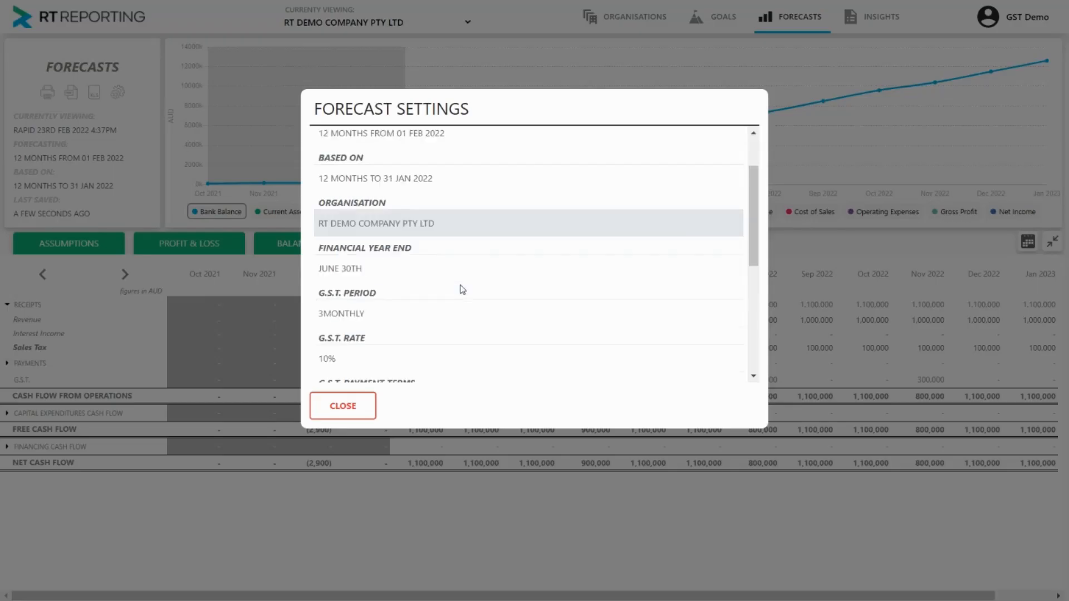
{"action": "scroll", "coordinate": [462, 289], "scroll_direction": "down", "scroll_amount": 1}
{"action": "left_click", "coordinate": [394, 306]}
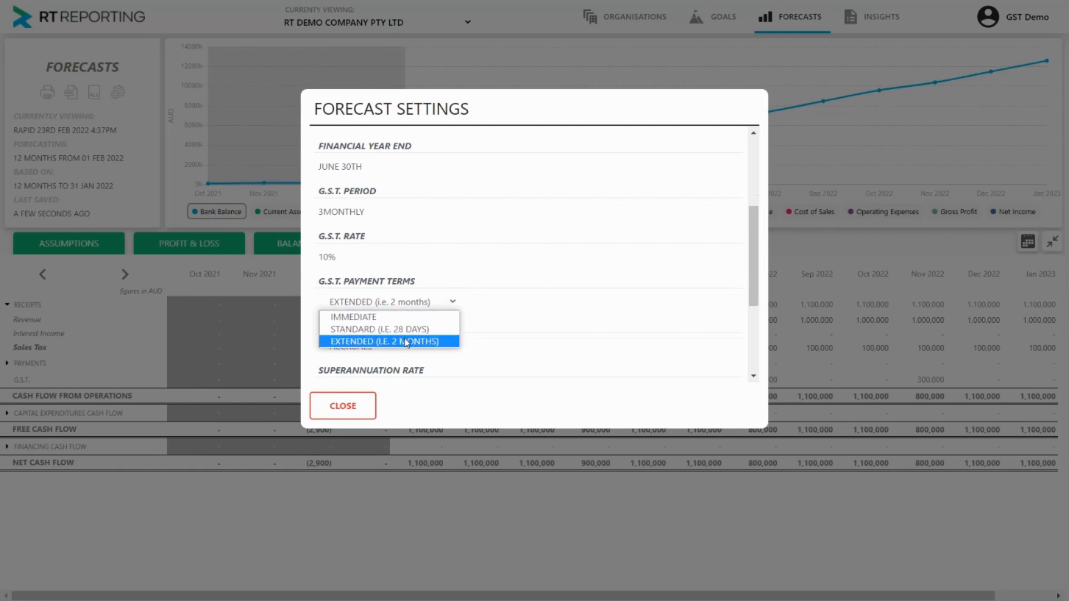
{"action": "left_click", "coordinate": [377, 318]}
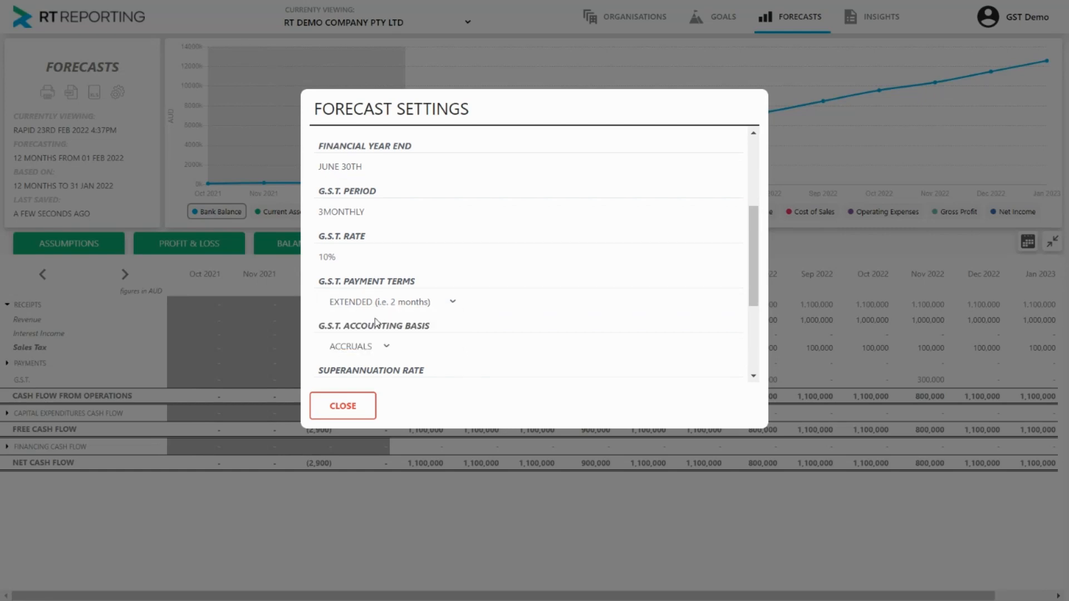
{"action": "left_click", "coordinate": [337, 406]}
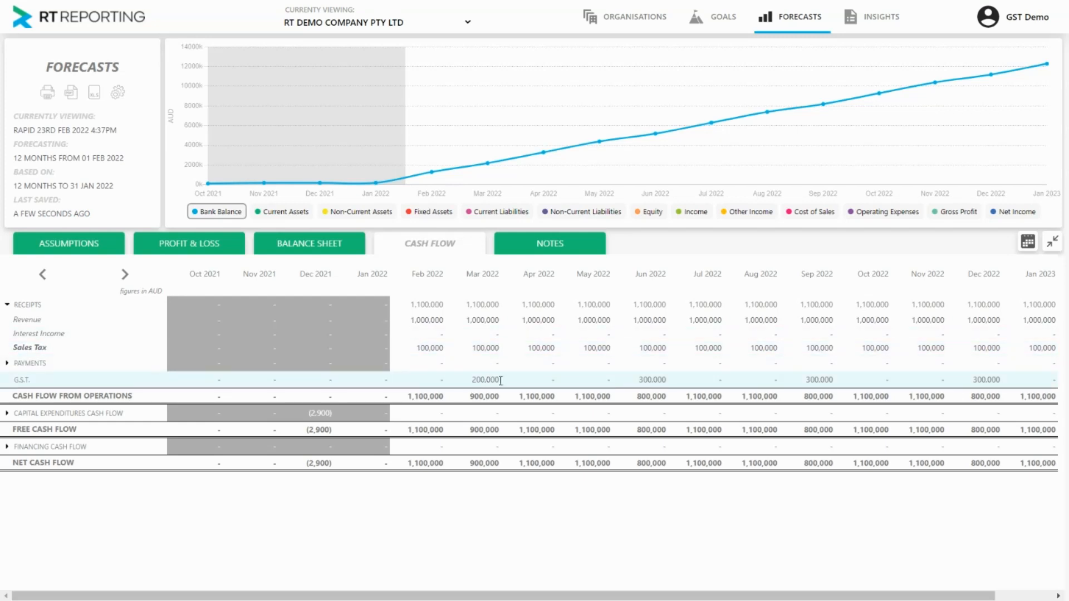
Set the Interest Income account's net amount to 100 for all months in the forecast assumptions, then save and close it.
{"action": "right_click", "coordinate": [49, 246]}
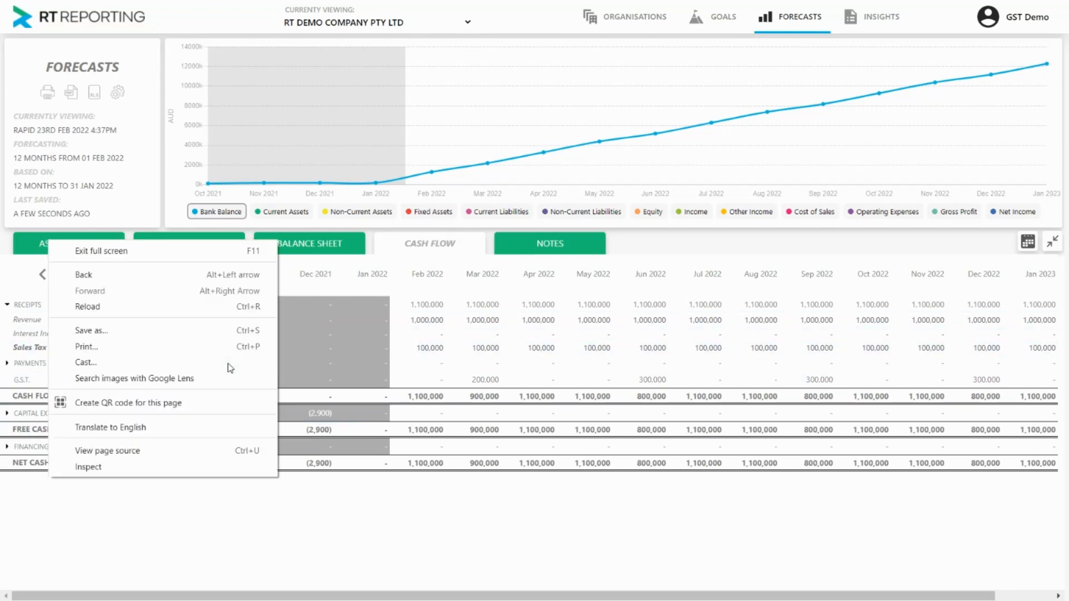
{"action": "left_click", "coordinate": [27, 259]}
{"action": "left_click", "coordinate": [28, 252]}
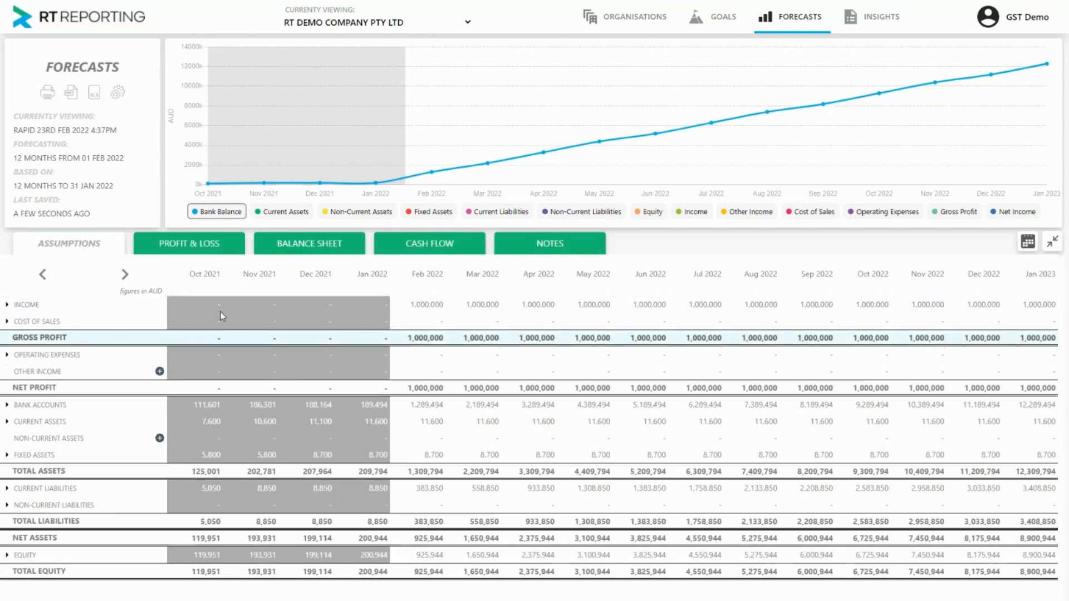
{"action": "left_click", "coordinate": [25, 307]}
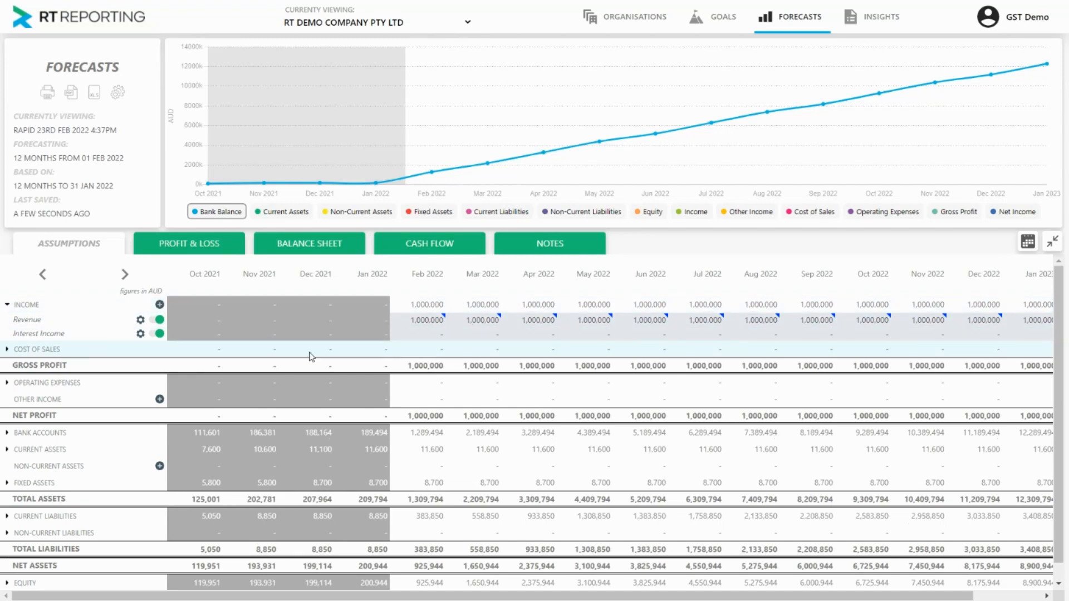
{"action": "left_click", "coordinate": [140, 334]}
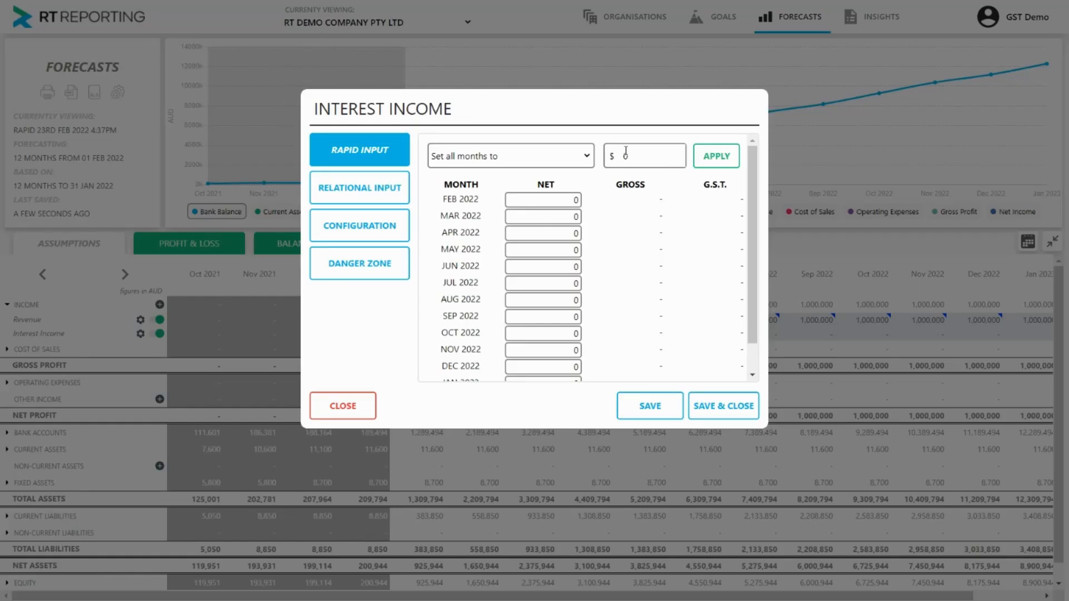
{"action": "left_click_drag", "start_coordinate": [632, 154], "coordinate": [621, 155]}
{"action": "type", "text": "100"}
{"action": "key", "text": "Return"}
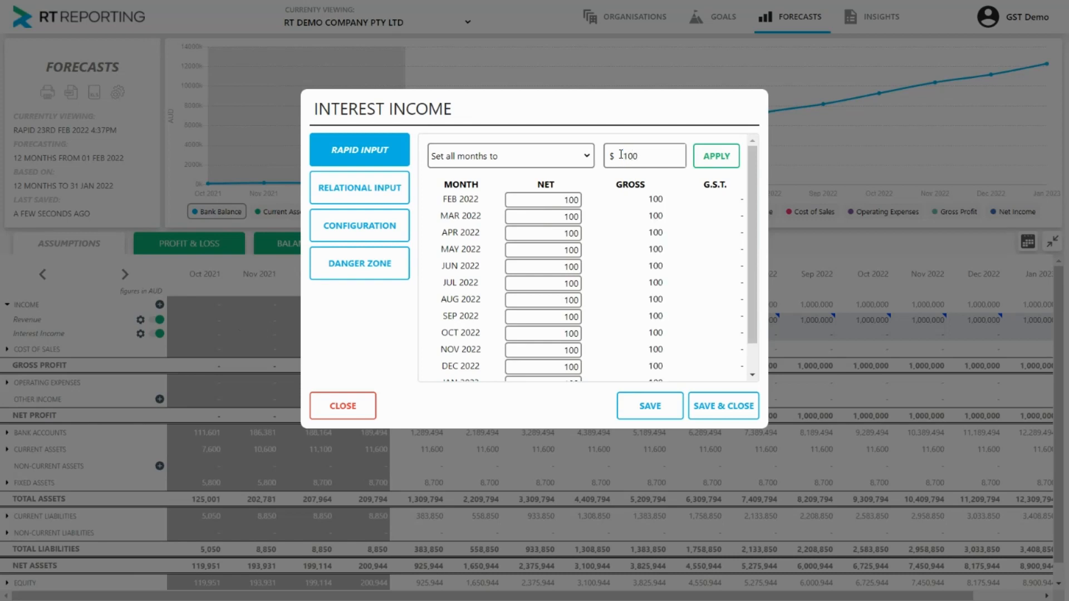
{"action": "left_click", "coordinate": [647, 410]}
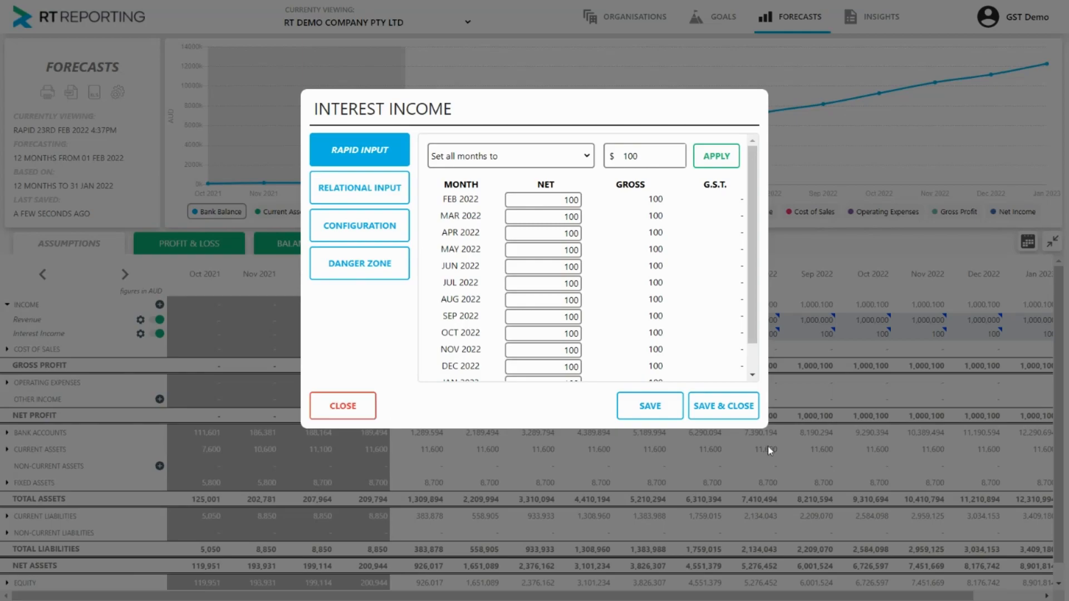
{"action": "left_click", "coordinate": [723, 406]}
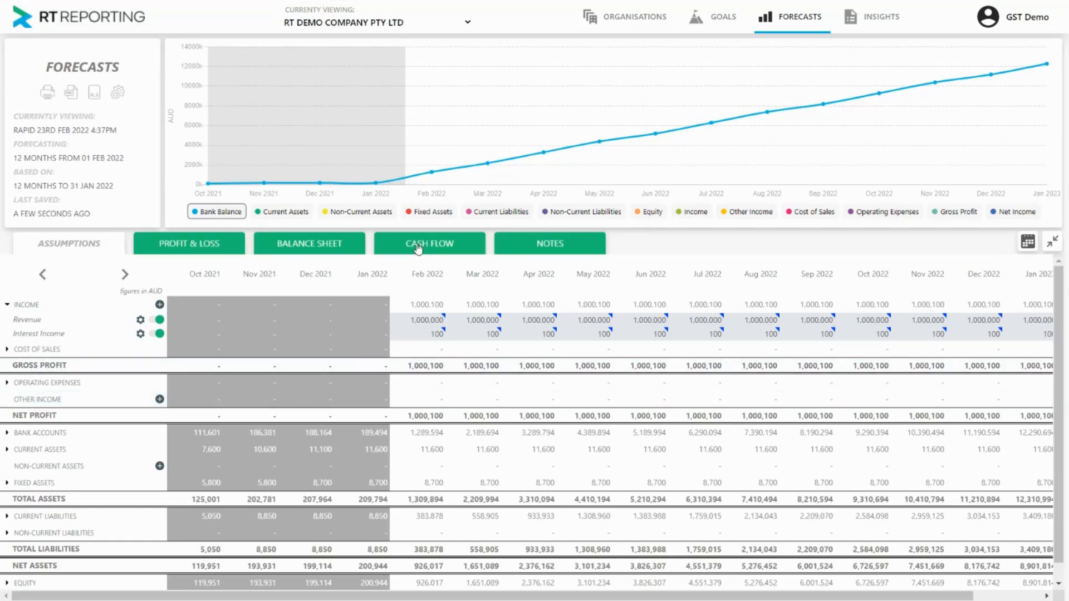
Examine the breakdown of the Receipts group in the forecast's cash flow.
{"action": "left_click", "coordinate": [417, 244]}
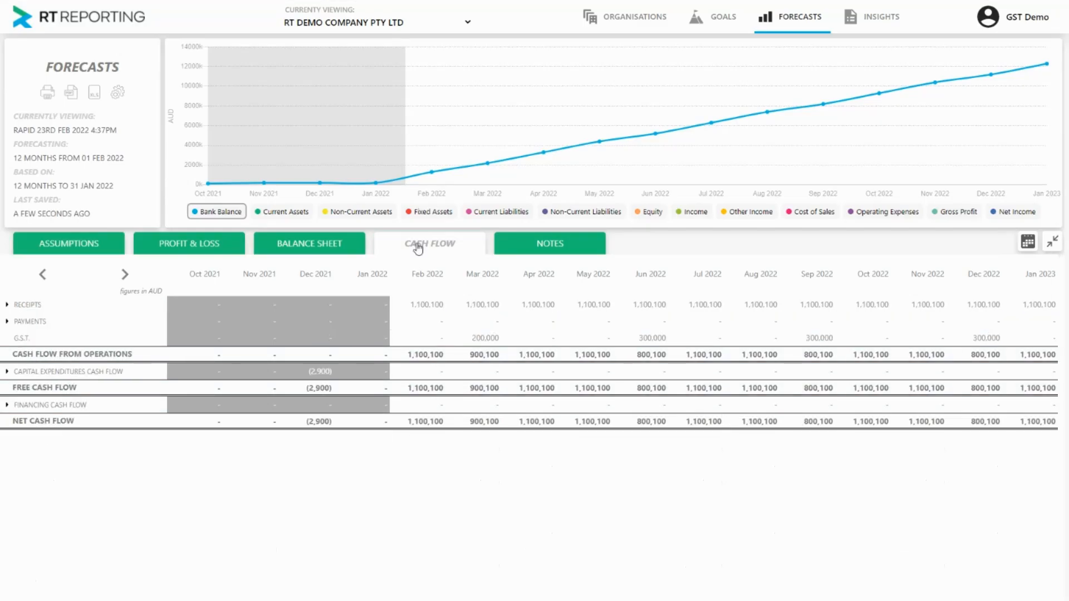
{"action": "left_click", "coordinate": [23, 305]}
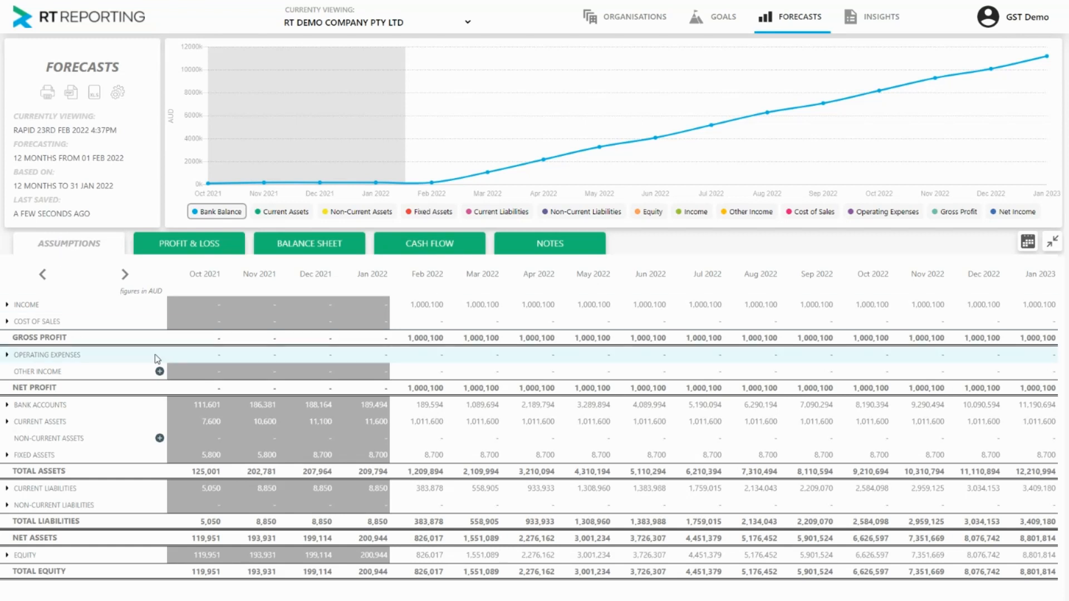
View the accounts under Operating Expenses in the assumptions and those under Payments in the cash flow.
{"action": "left_click", "coordinate": [47, 359]}
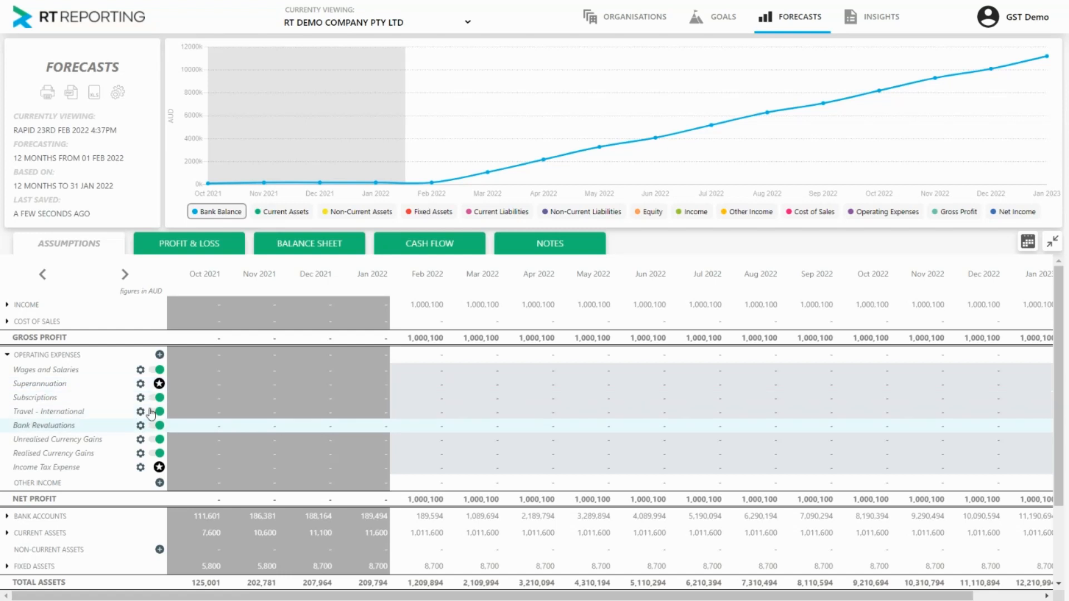
{"action": "left_click", "coordinate": [413, 242]}
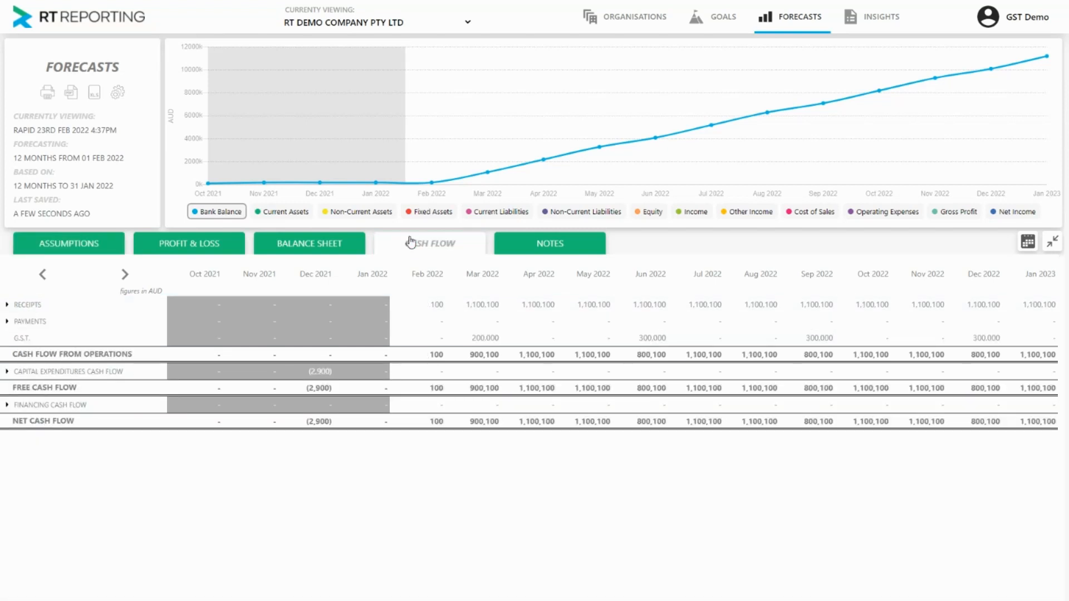
{"action": "left_click", "coordinate": [8, 322]}
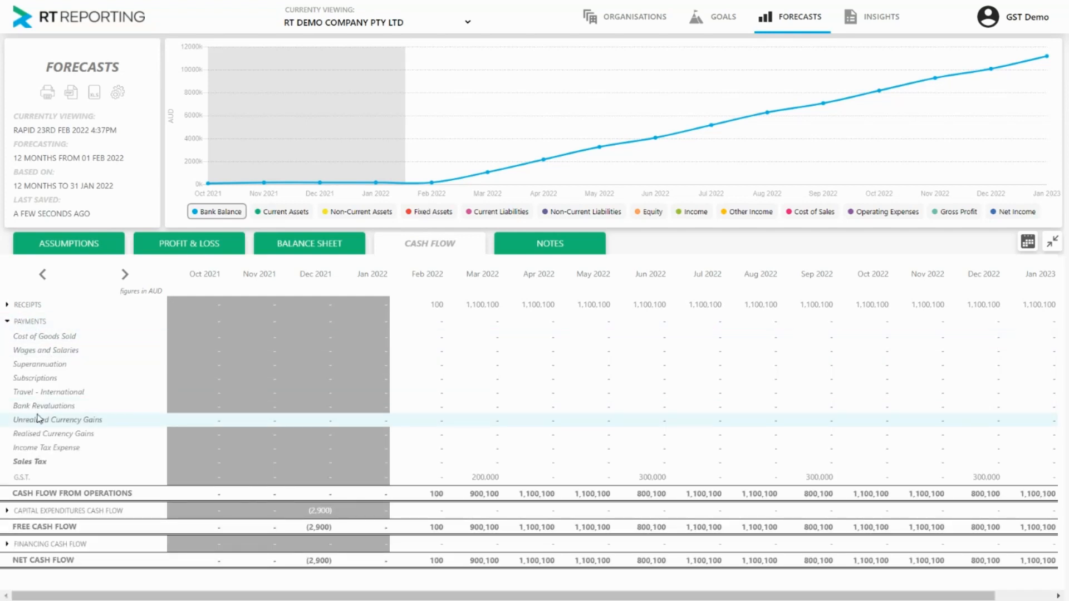